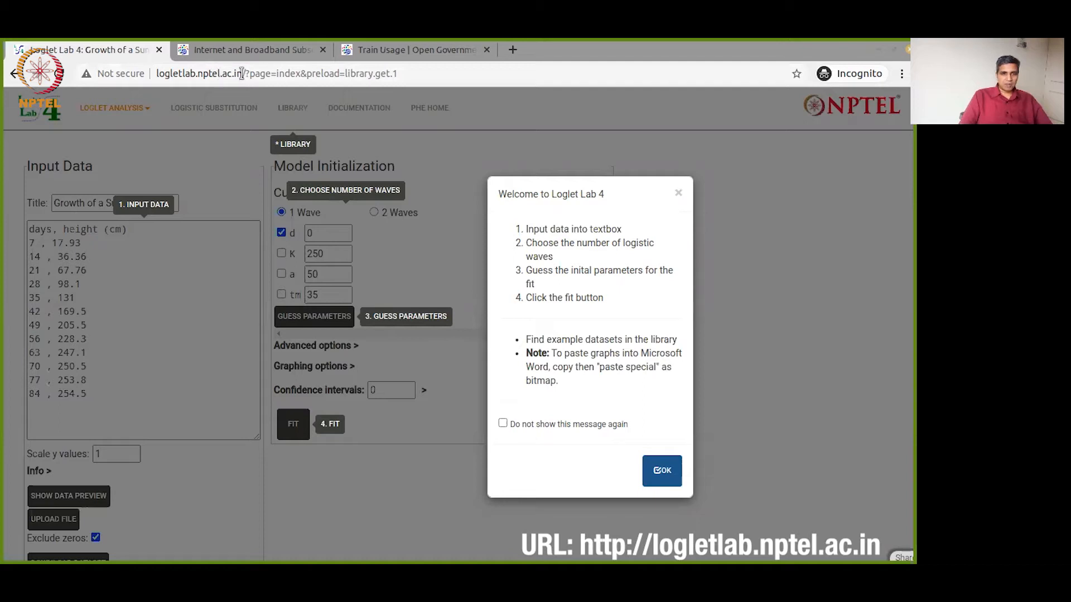
# Step: Highlight the Loglet Lab site address, then dismiss the welcome message and set it not to show again
pyautogui.moveTo(242, 73); pyautogui.dragTo(156, 74)
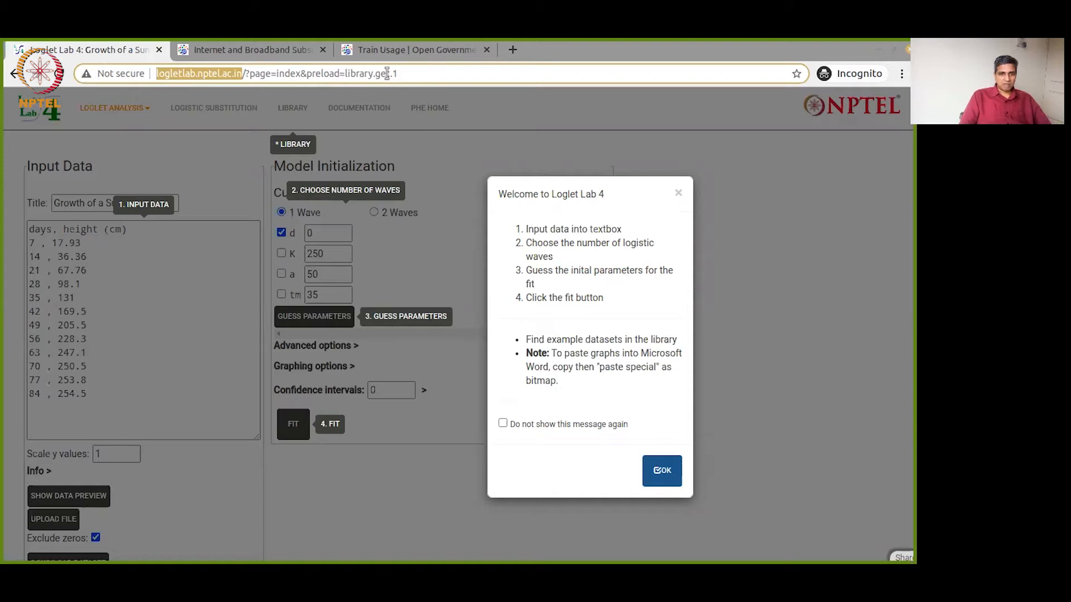
pyautogui.click(531, 190)
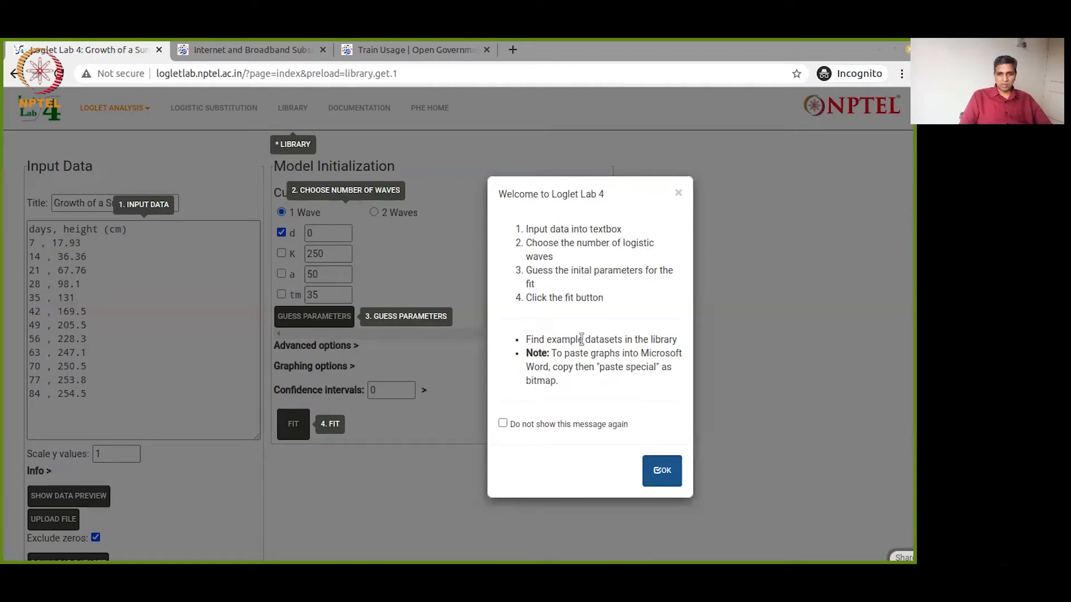
pyautogui.click(503, 424)
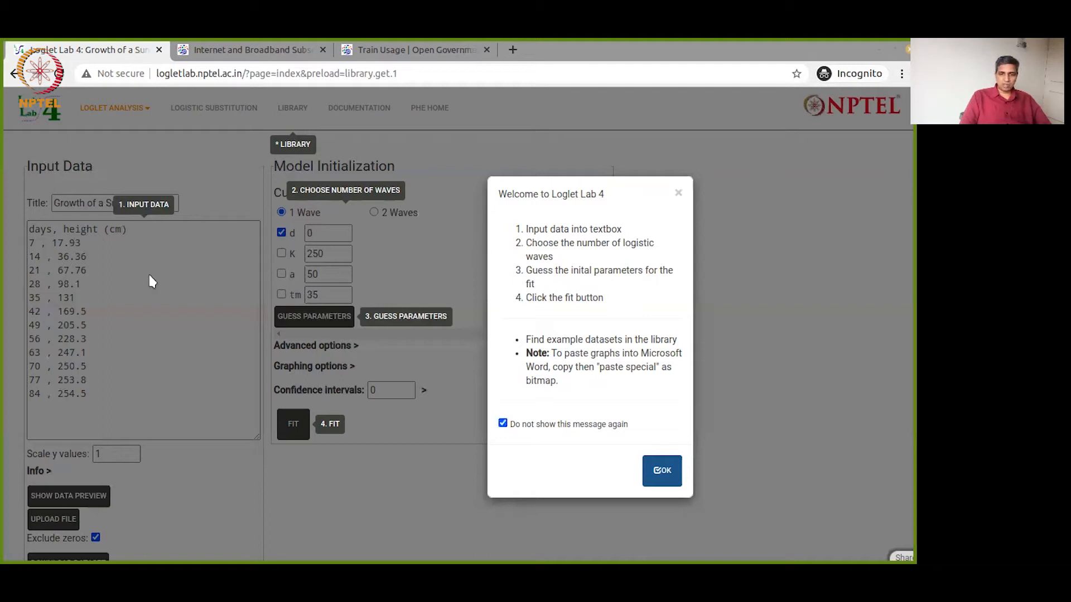
pyautogui.click(667, 477)
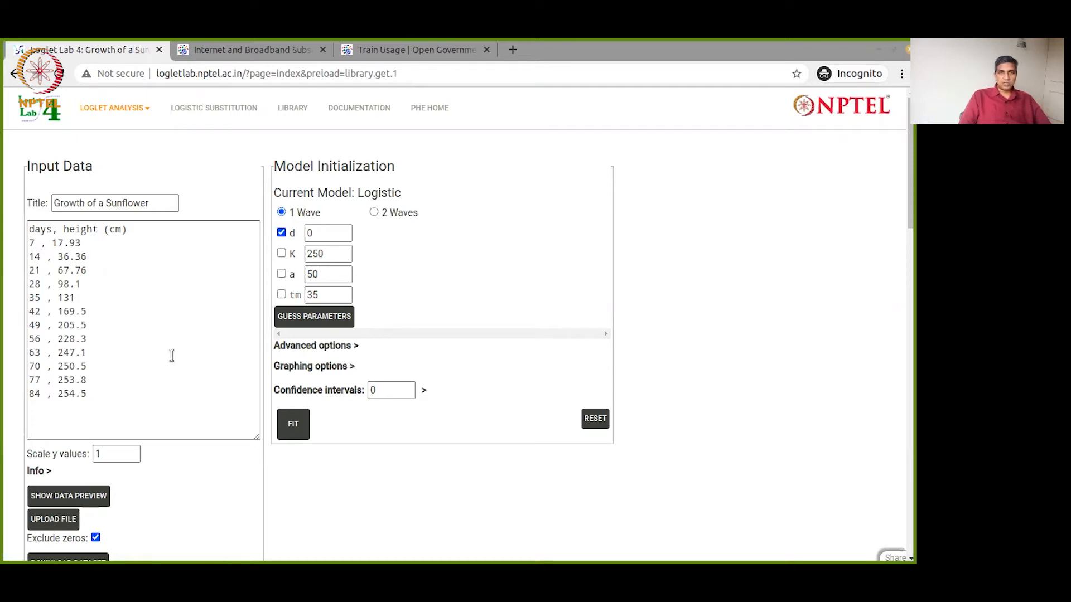
# Step: Guess the initial parameters for the sunflower data and fit the one-wave logistic model with d held at 0
pyautogui.click(304, 320)
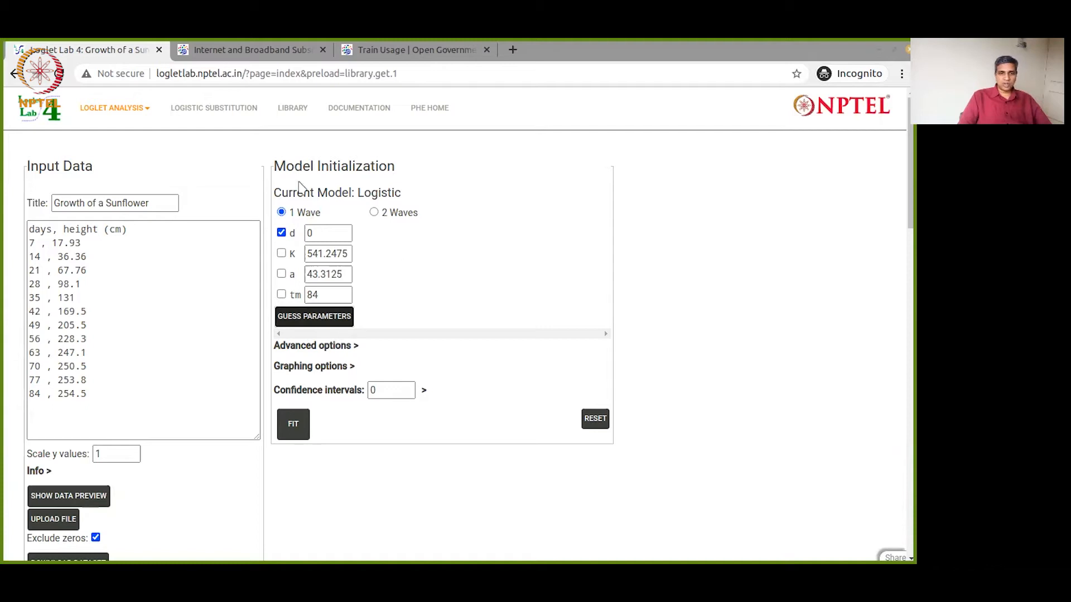
pyautogui.click(281, 233)
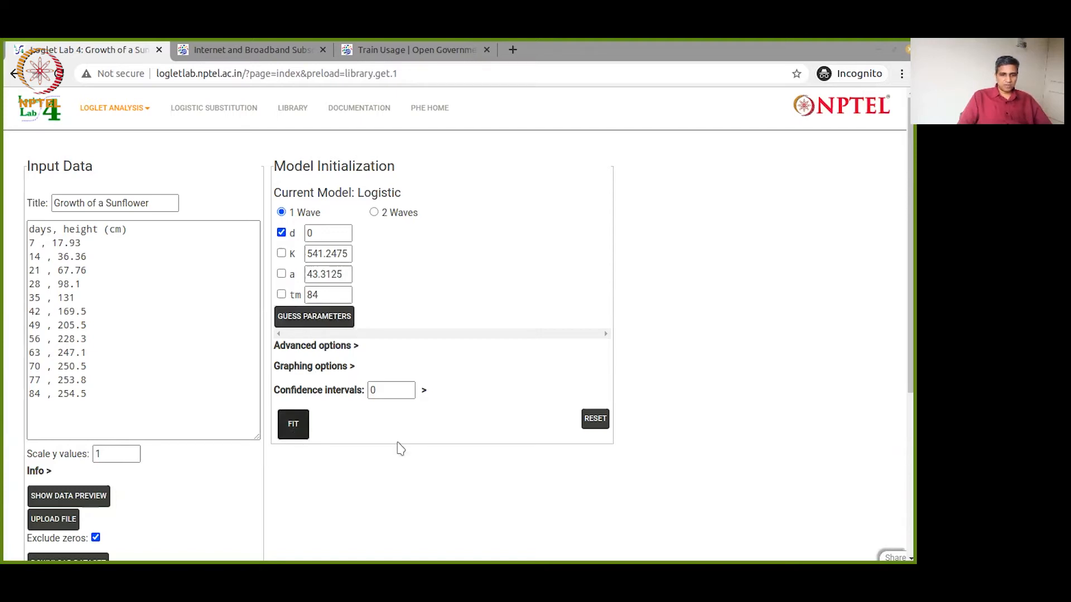
# Step: Examine the fitted parameters and the growth, Component Analysis, Fisher-Pry and Rate graphs for the sunflower data
pyautogui.scroll(-4, 401, 449)
pyautogui.scroll(-3, 401, 449)
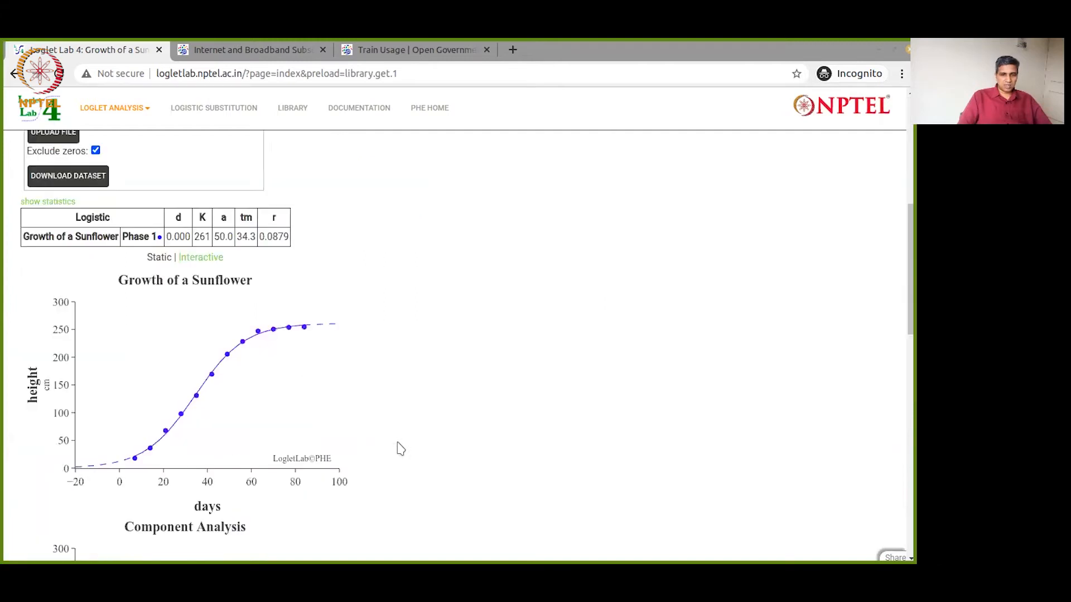
pyautogui.scroll(-1, 400, 450)
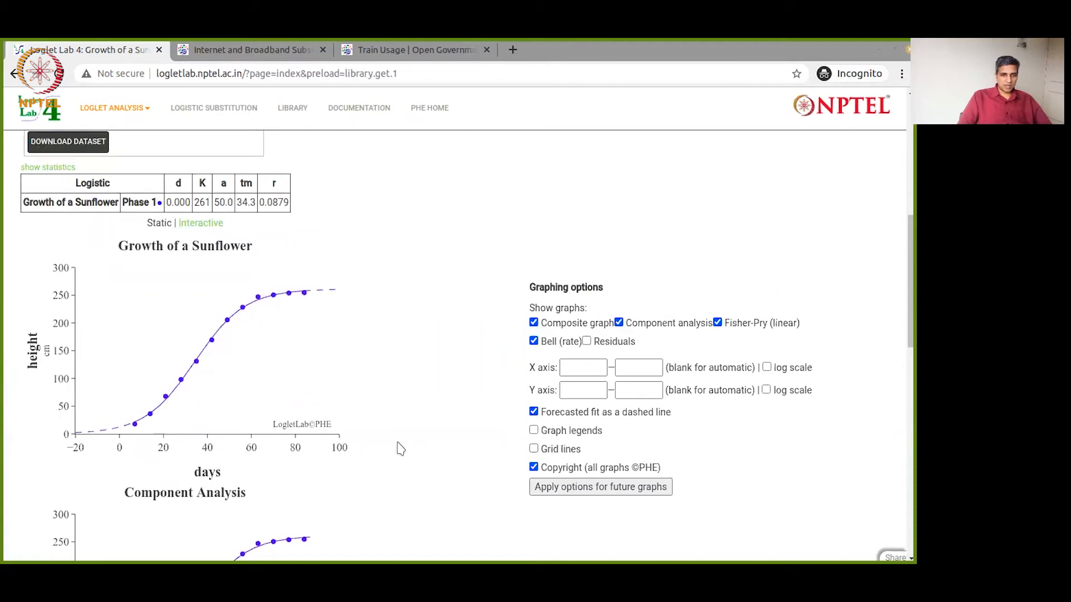
pyautogui.scroll(-1, 401, 449)
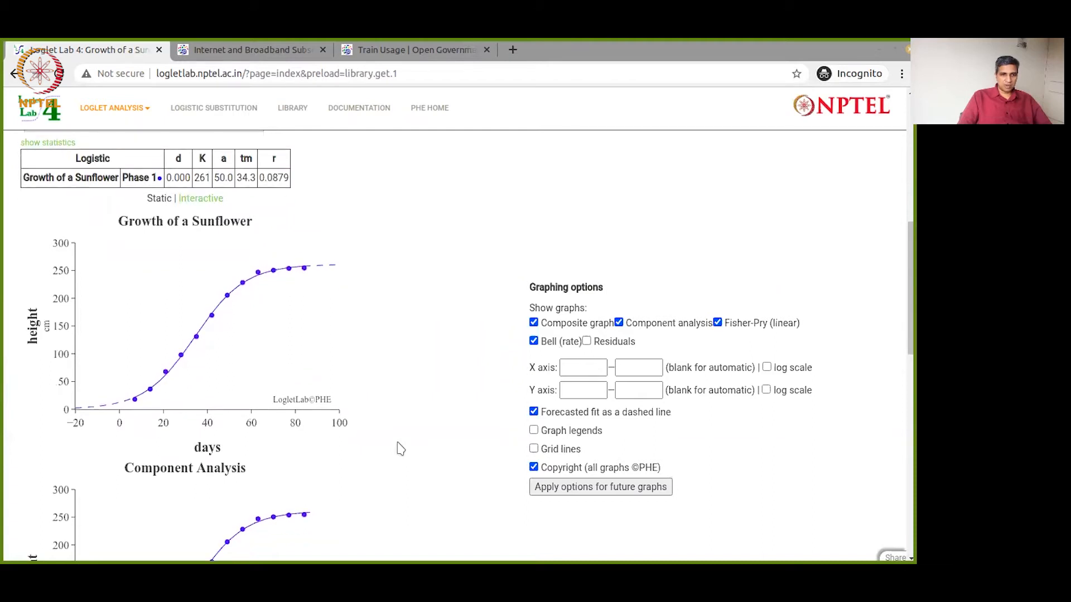
pyautogui.scroll(1, 400, 449)
pyautogui.scroll(1, 103, 284)
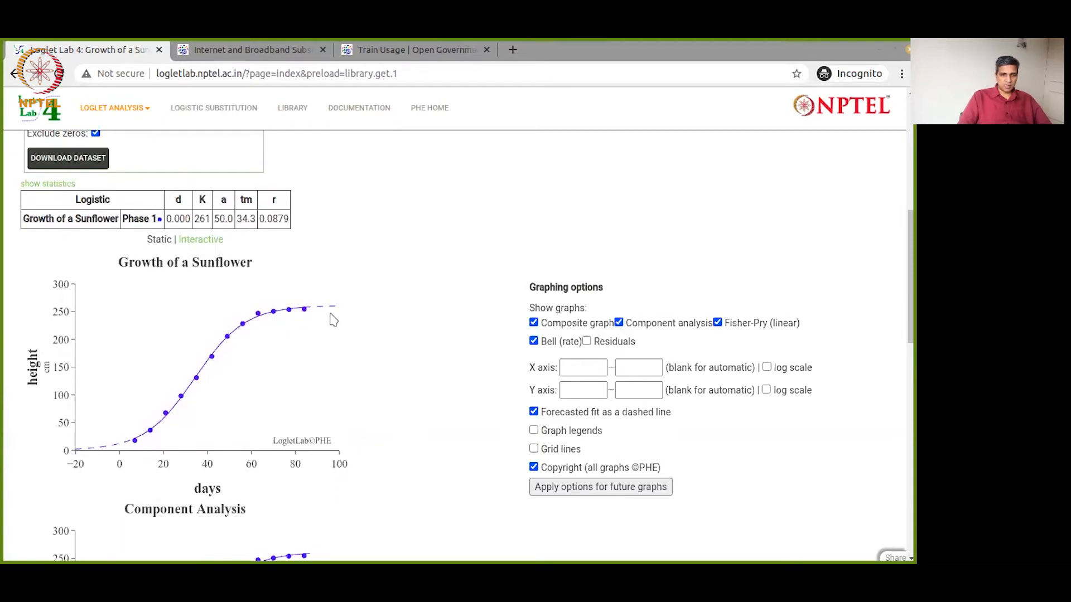
pyautogui.scroll(-1, 417, 370)
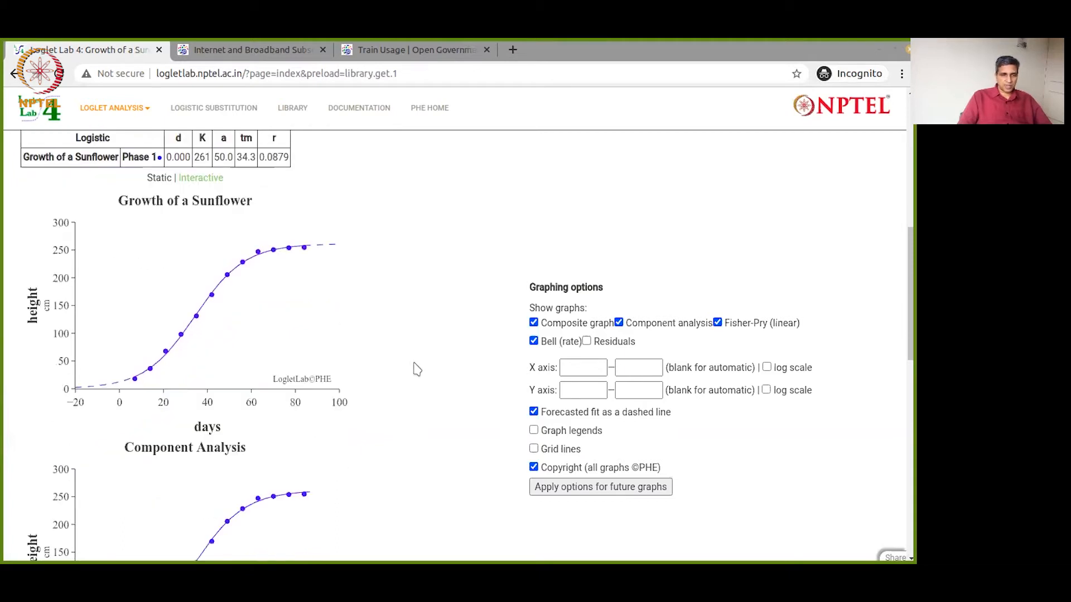
pyautogui.scroll(-1, 417, 370)
pyautogui.scroll(-2, 417, 369)
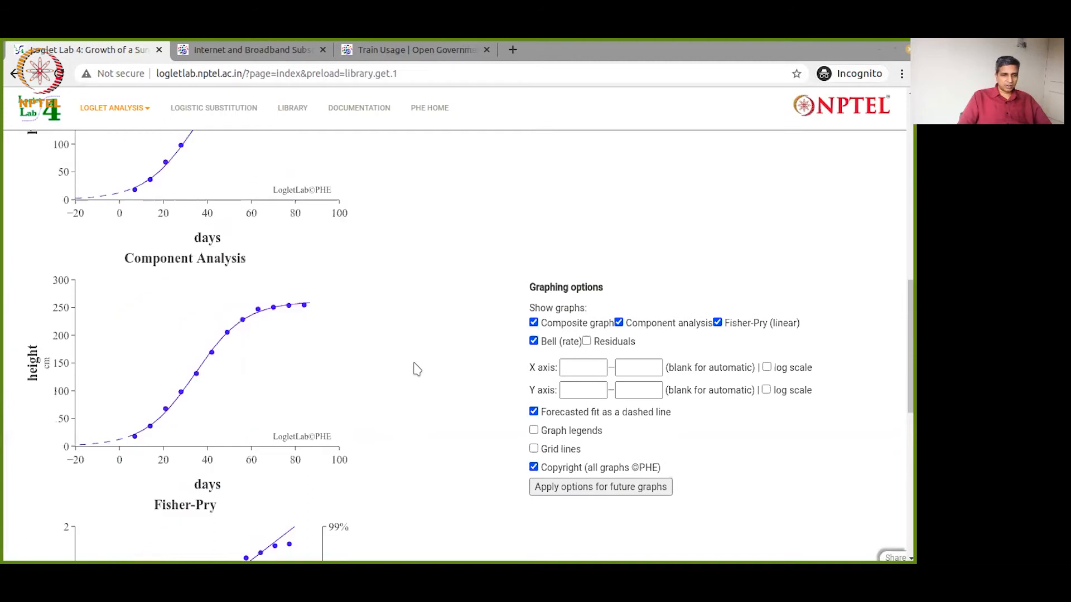
pyautogui.scroll(-1, 418, 369)
pyautogui.scroll(-1, 417, 369)
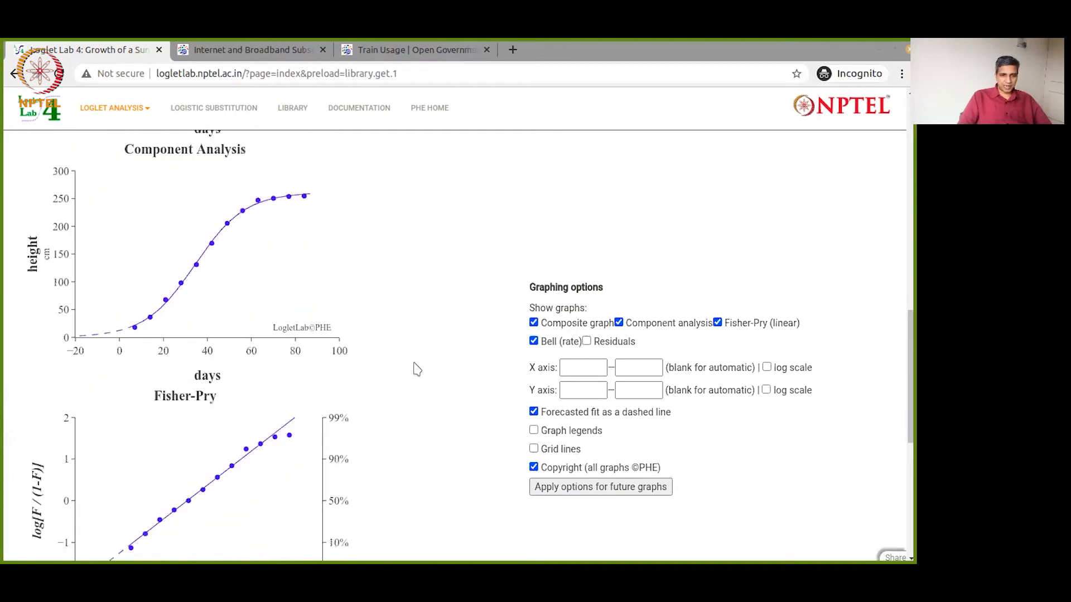
pyautogui.scroll(-5, 417, 369)
pyautogui.scroll(-1, 418, 369)
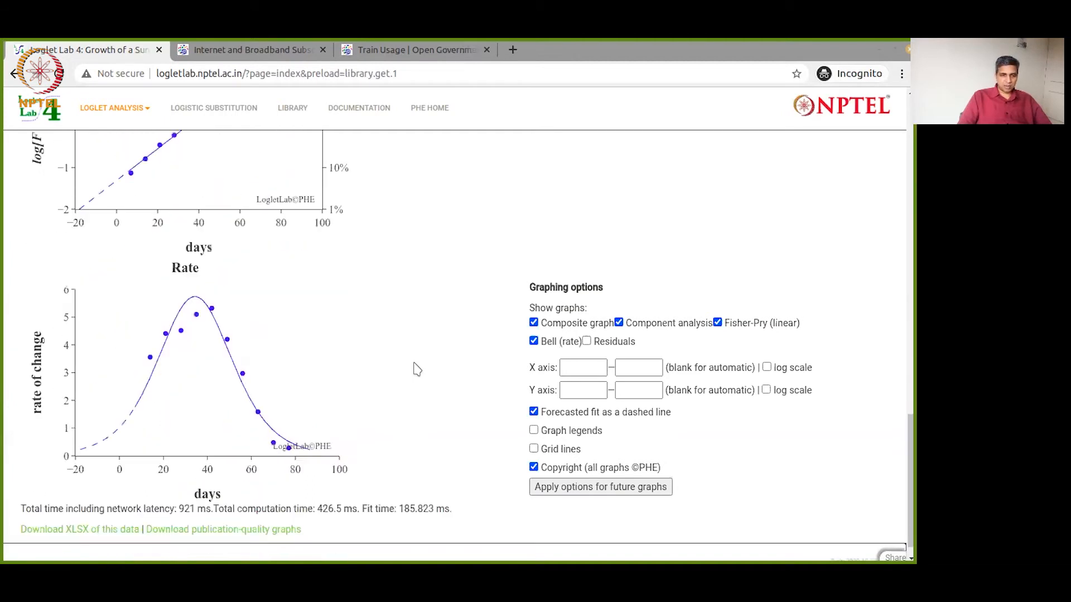
pyautogui.scroll(-1, 417, 369)
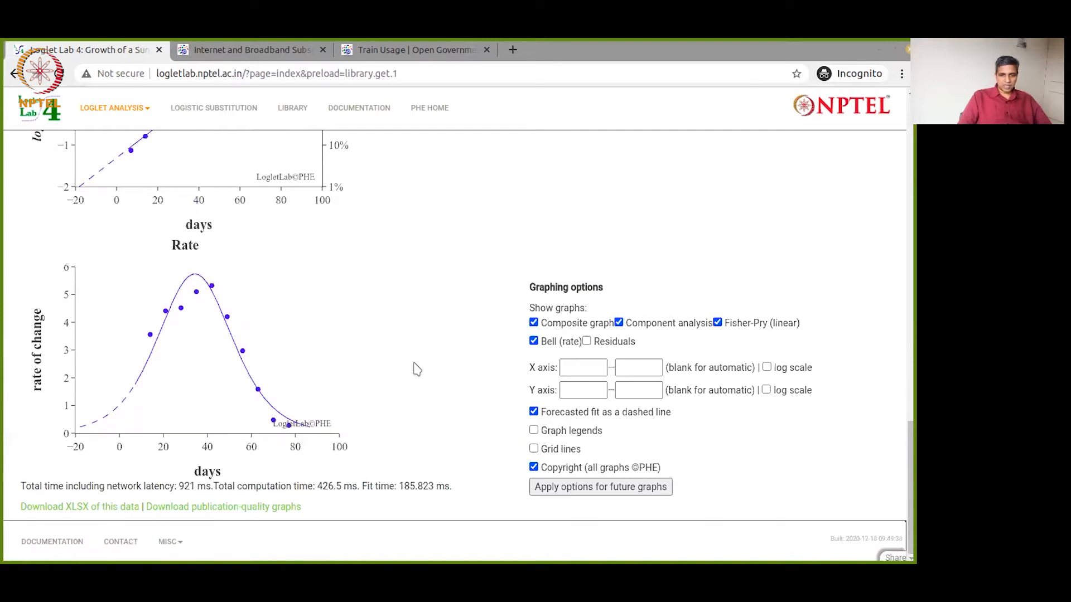
pyautogui.scroll(5, 417, 370)
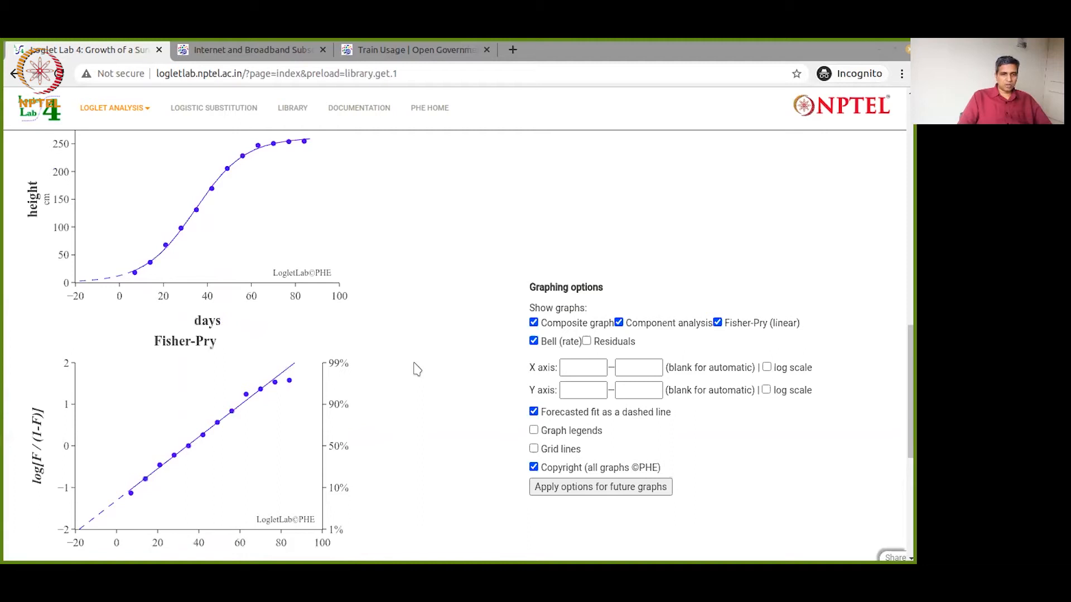
pyautogui.scroll(5, 418, 370)
pyautogui.scroll(1, 417, 370)
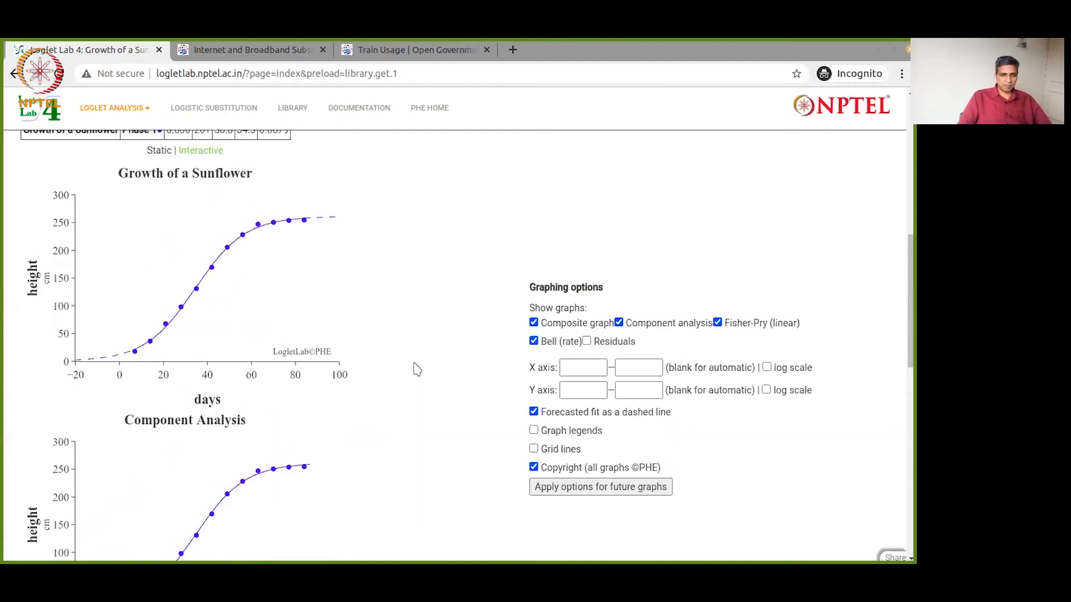
# Step: Check the save and copy options for the sunflower growth graph and return to the model inputs
pyautogui.rightClick(203, 270)
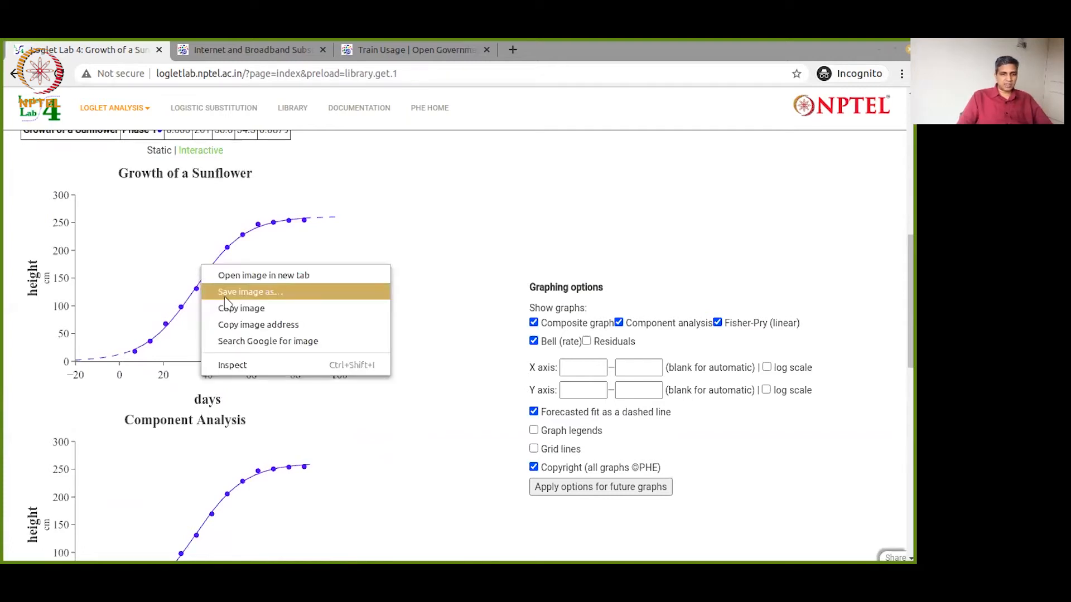
pyautogui.click(410, 201)
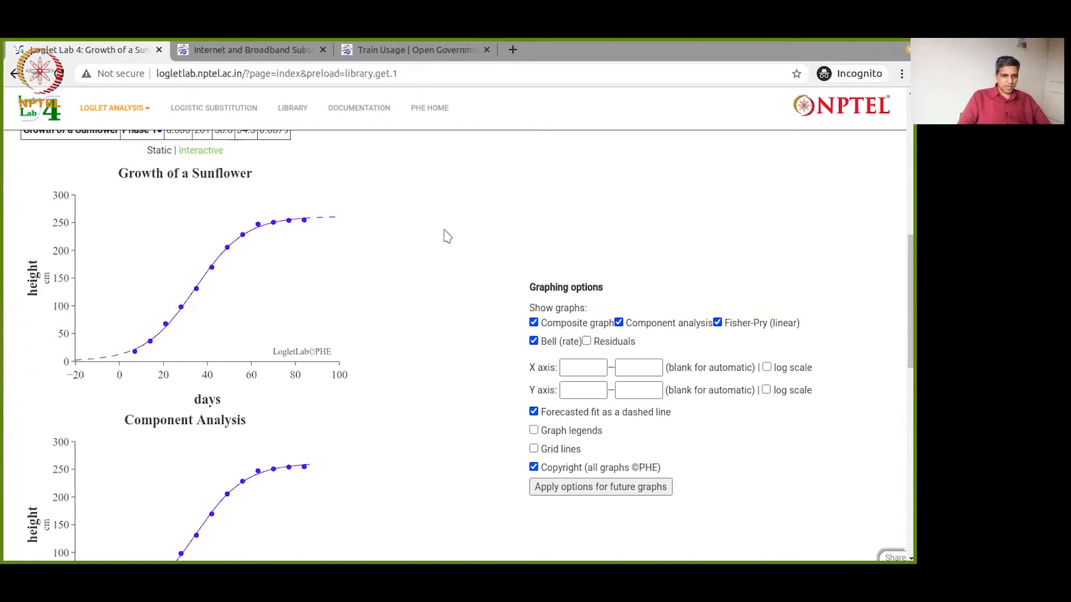
pyautogui.scroll(-3, 447, 236)
pyautogui.scroll(10, 447, 236)
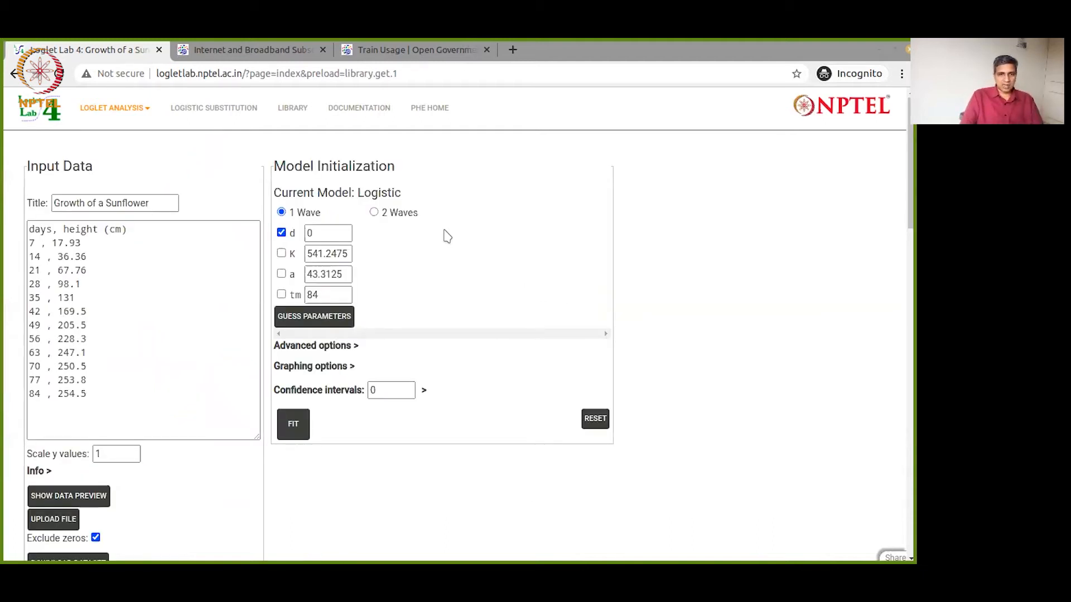
# Step: Review the Broad Band from 2005 - May 2014 resource on the data.gov.in page, including its granularity
pyautogui.click(259, 51)
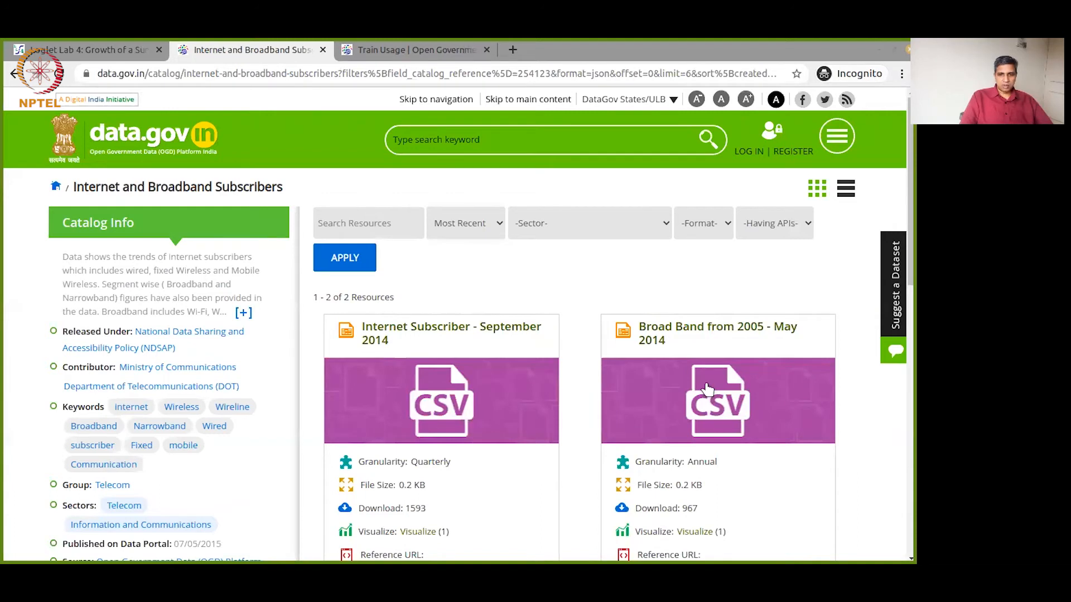
pyautogui.scroll(-1, 719, 357)
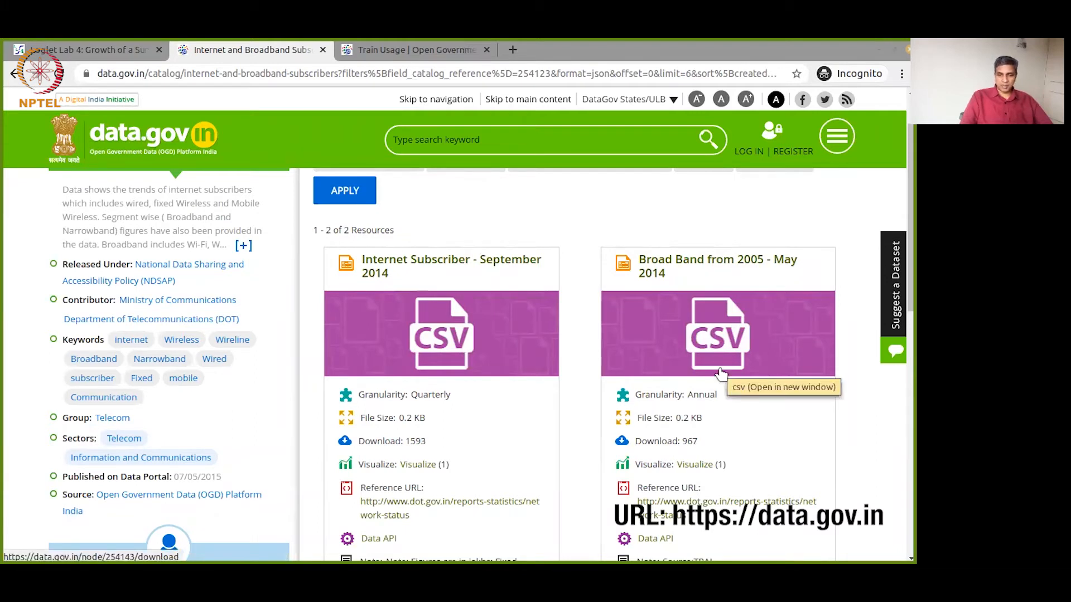
pyautogui.scroll(-1, 720, 372)
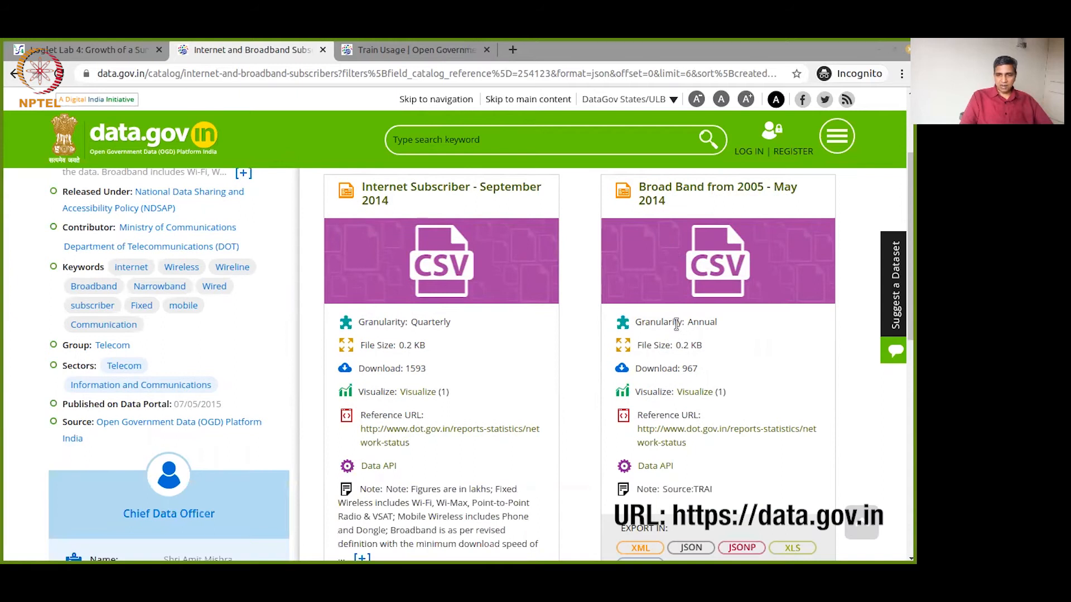
pyautogui.doubleClick(724, 328)
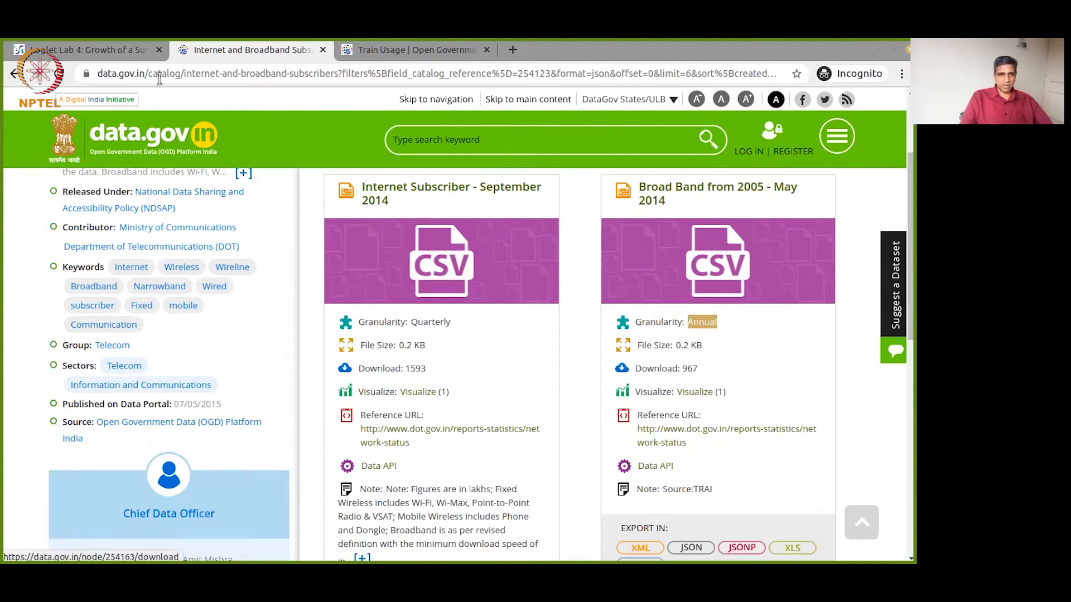
# Step: Switch to Emacs and bring up the Broad_Band_2005-May_14.csv file
pyautogui.click(106, 54)
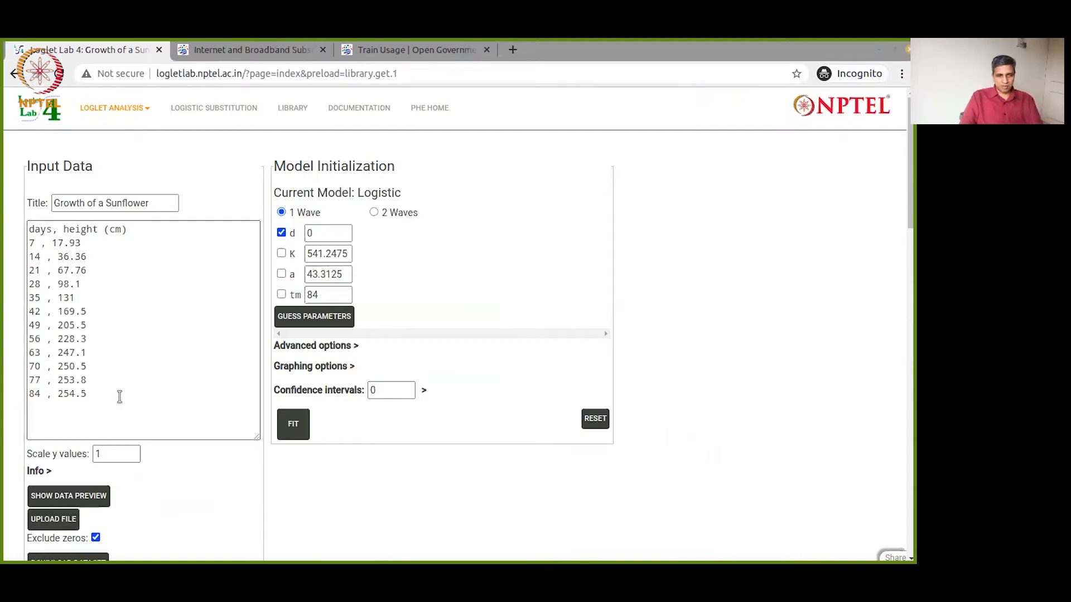
pyautogui.hotkey('alt', 'Tab')
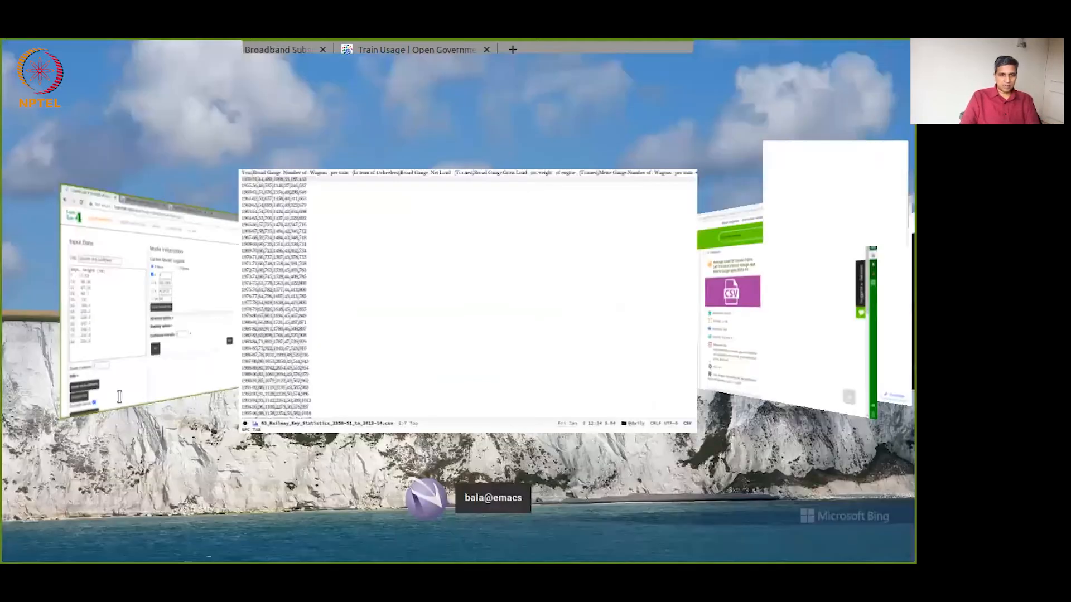
pyautogui.hotkey('alt', 'Tab')
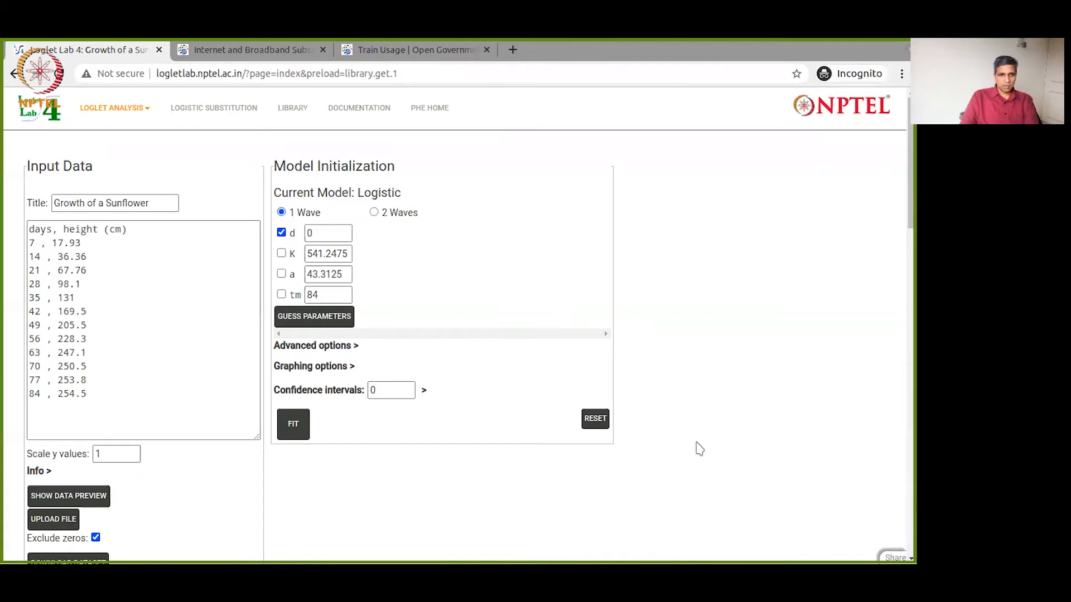
pyautogui.hotkey('alt', 'Tab')
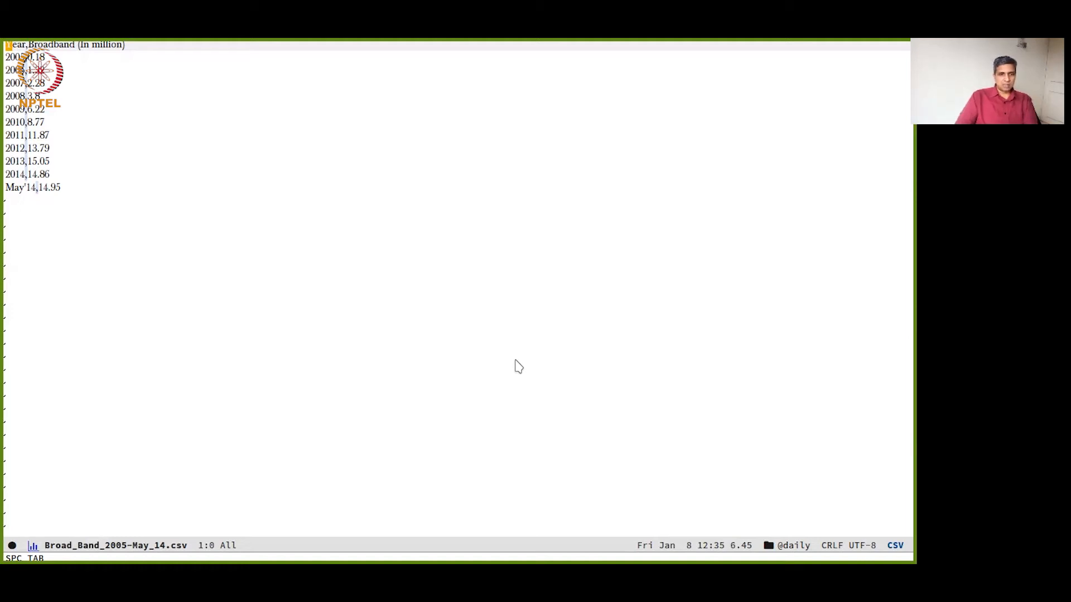
# Step: Delete the May'14 row at the end of the broadband CSV and save the file
pyautogui.hotkey('shift', 'g')
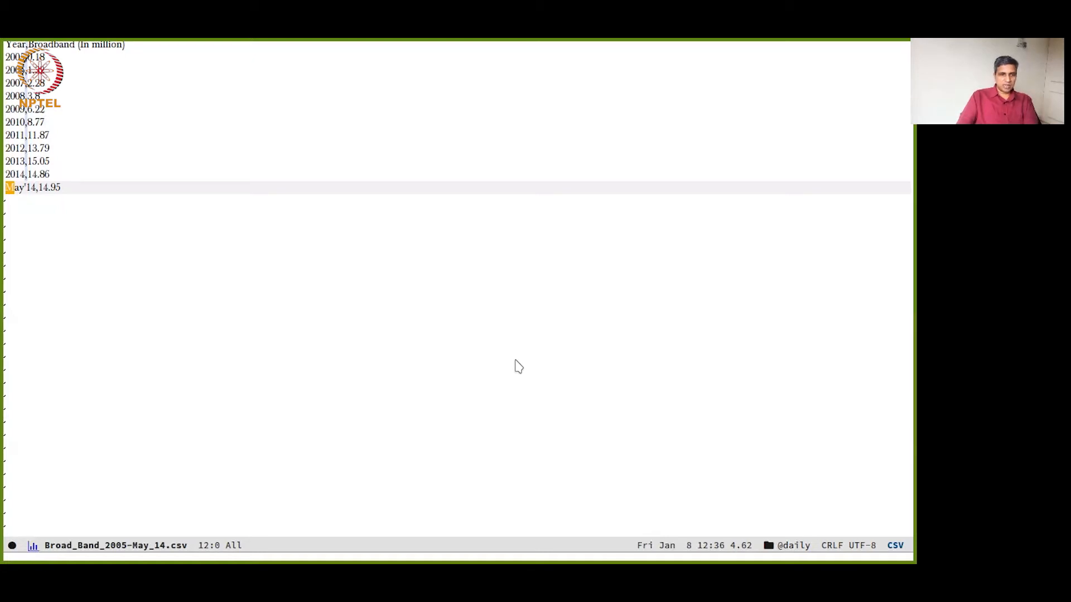
pyautogui.press('c')
pyautogui.press('c')
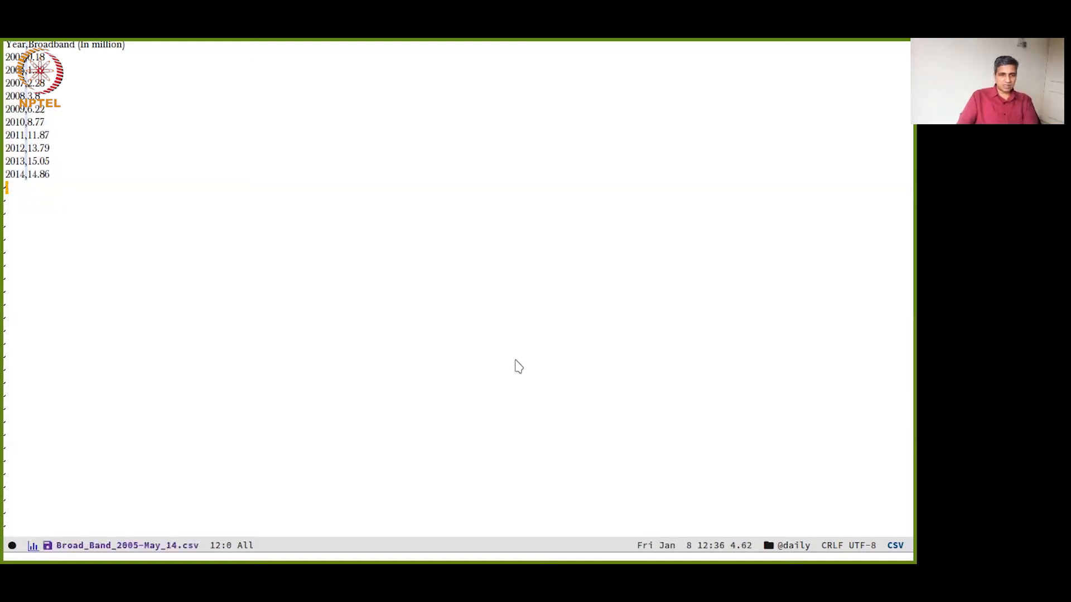
pyautogui.hotkey('ctrl', 'x')
pyautogui.hotkey('ctrl', 's')
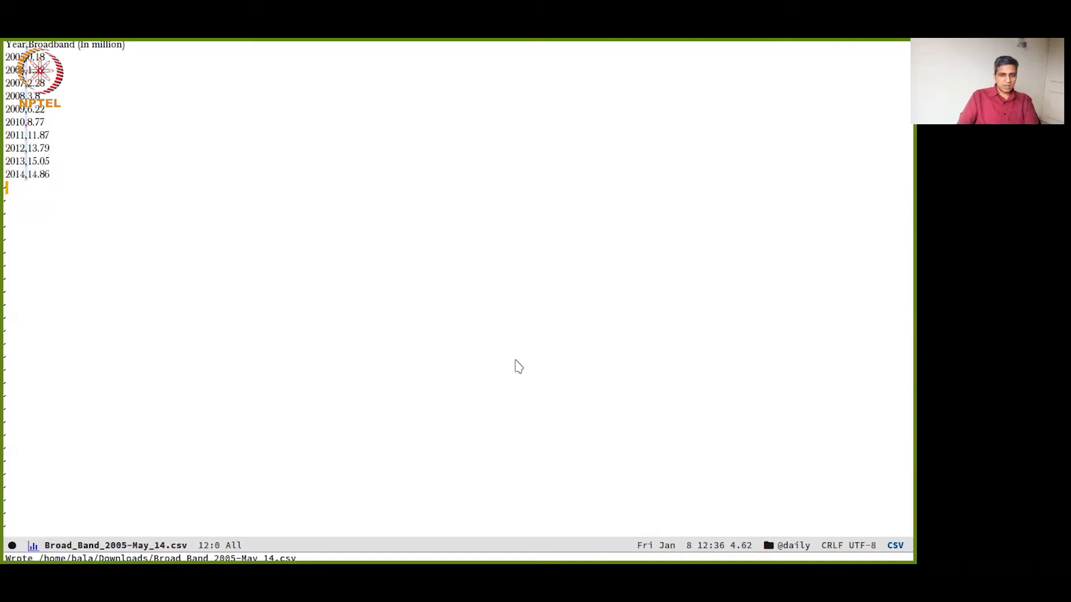
# Step: Copy the entire contents of the broadband CSV, including the header row
pyautogui.hotkey('ctrl', 'x')
pyautogui.press('h')
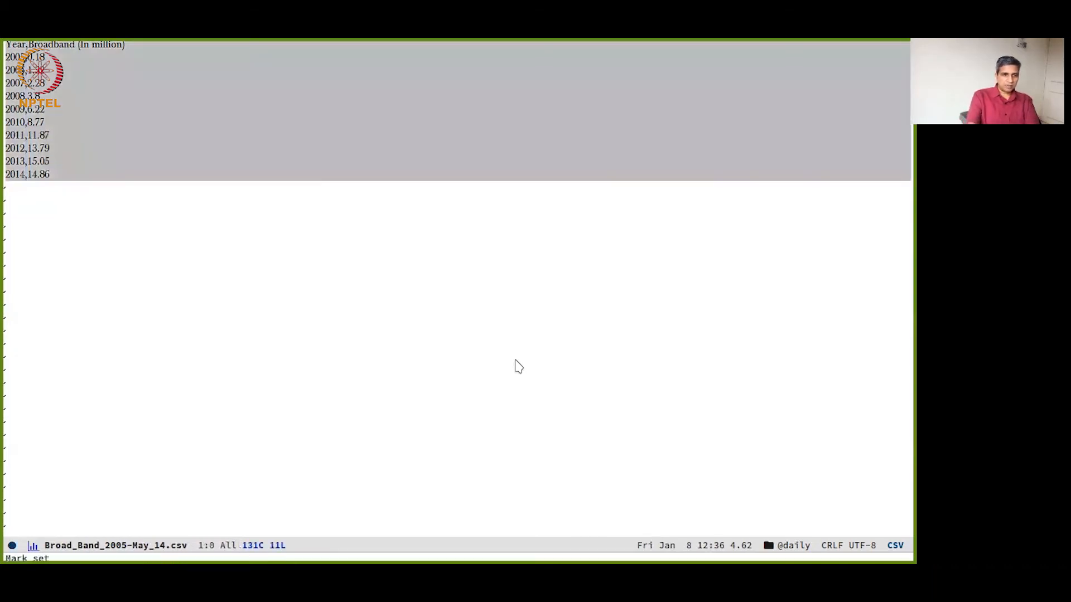
pyautogui.hotkey('alt', 'w')
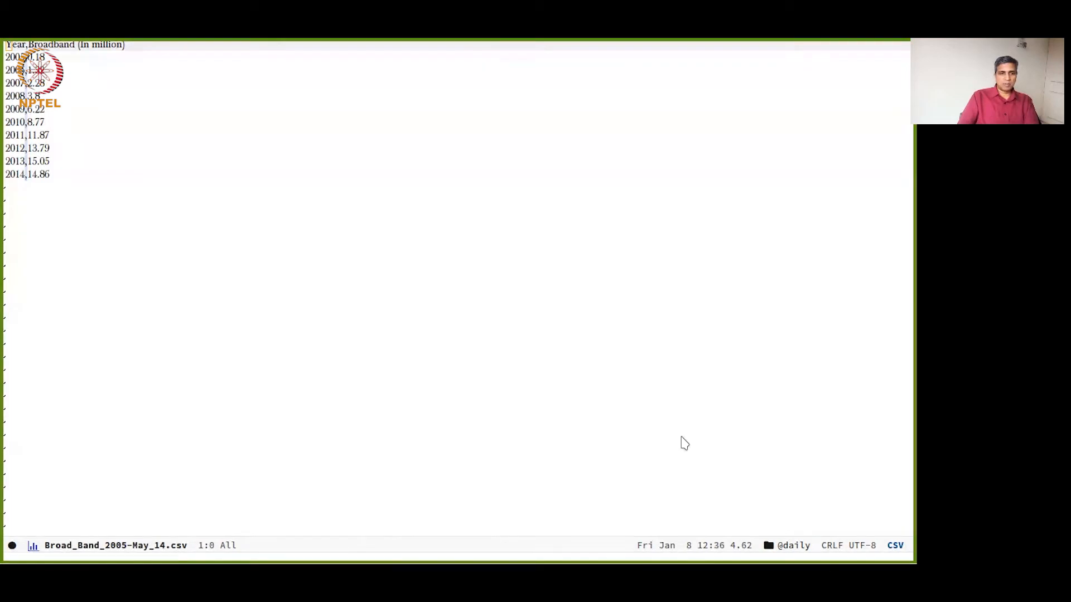
# Step: Switch to Loglet Lab and replace the sunflower input data with the copied broadband data, including its header row
pyautogui.hotkey('alt', 'Tab')
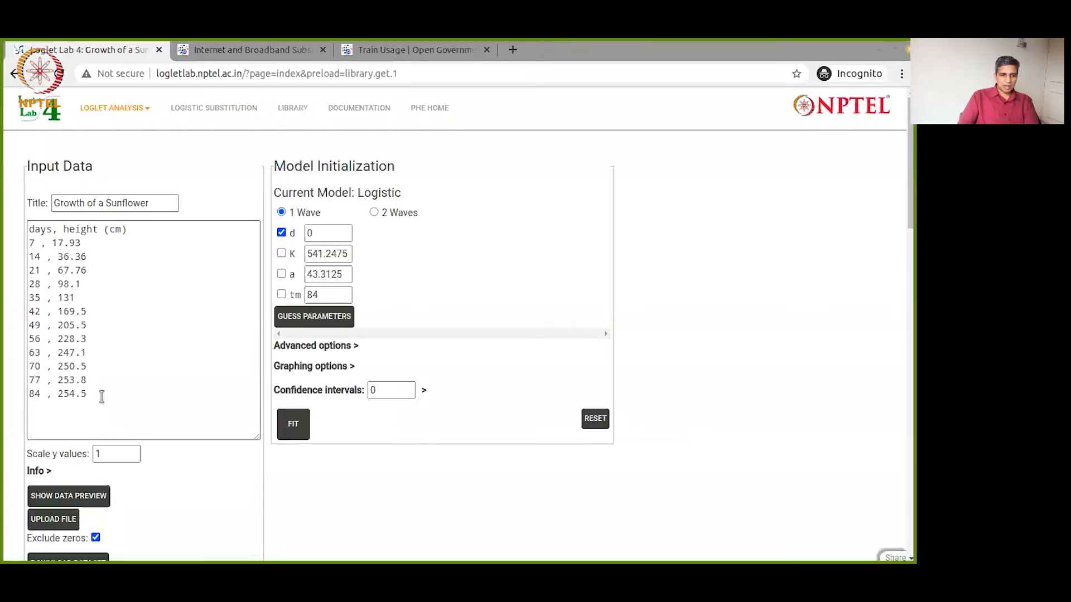
pyautogui.hotkey('ctrl', 'a')
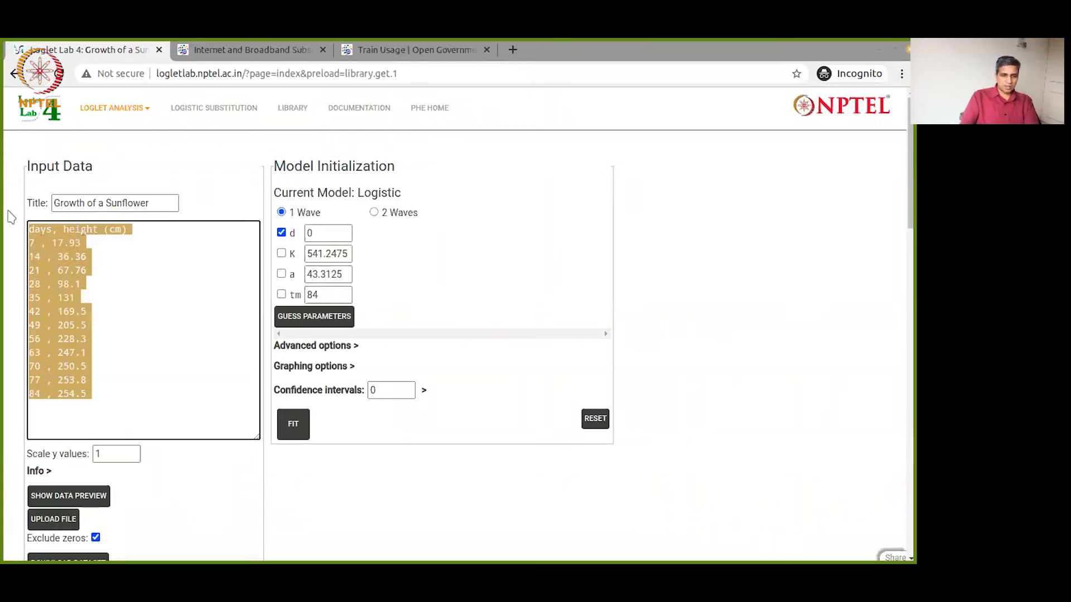
pyautogui.hotkey('ctrl', 'v')
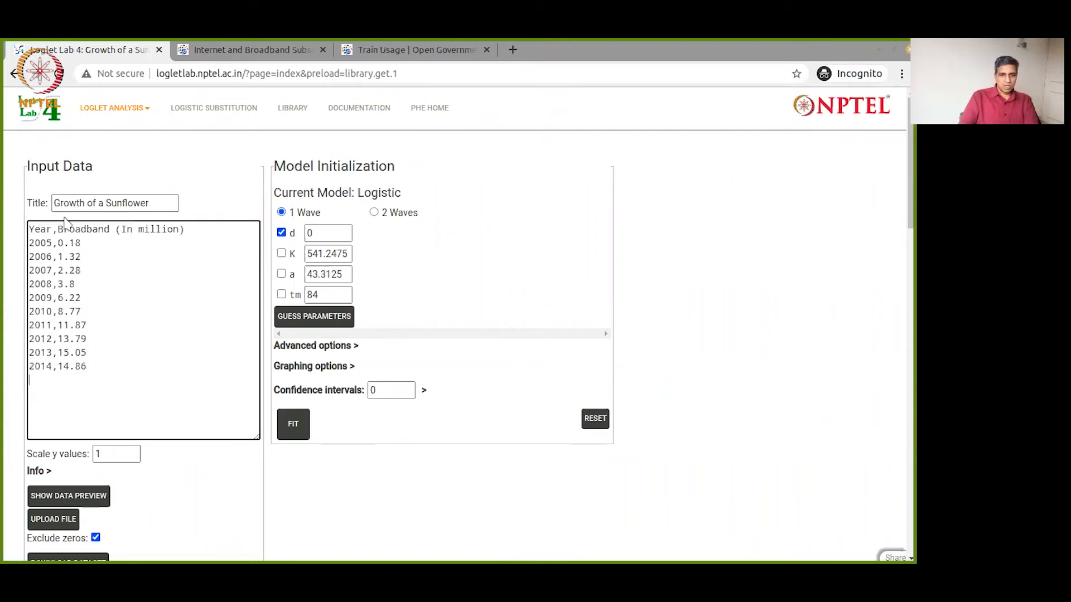
# Step: Guess the logistic parameters for the broadband data and fit the one-wave model
pyautogui.click(339, 319)
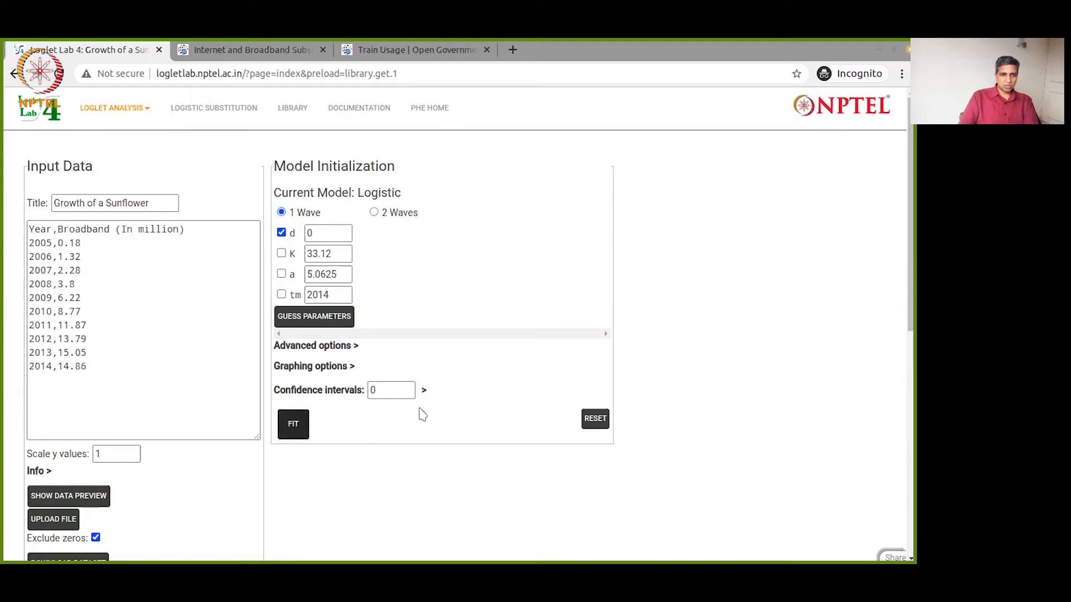
pyautogui.scroll(-7, 422, 414)
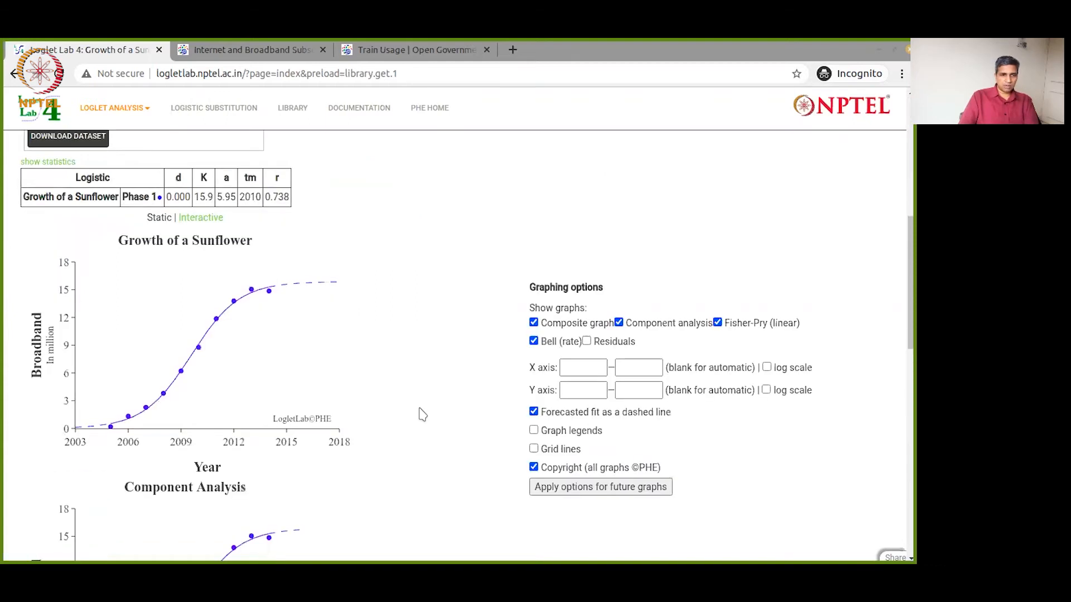
# Step: Change the dataset title to "Broadband usage in India (2005-14)"
pyautogui.scroll(7, 166, 199)
pyautogui.click(166, 199)
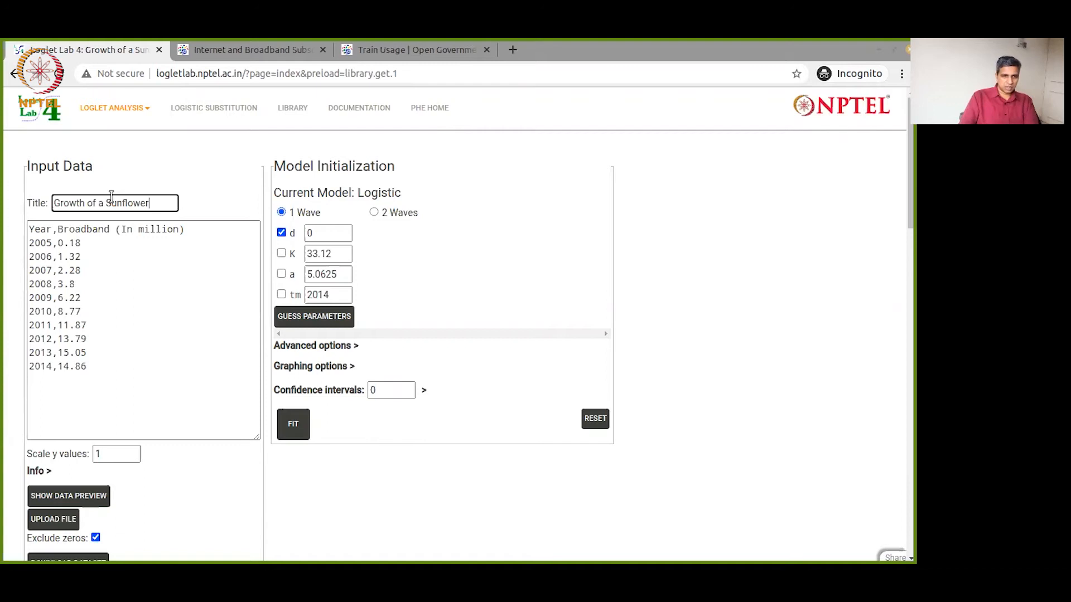
pyautogui.hotkey('ctrl', 'a')
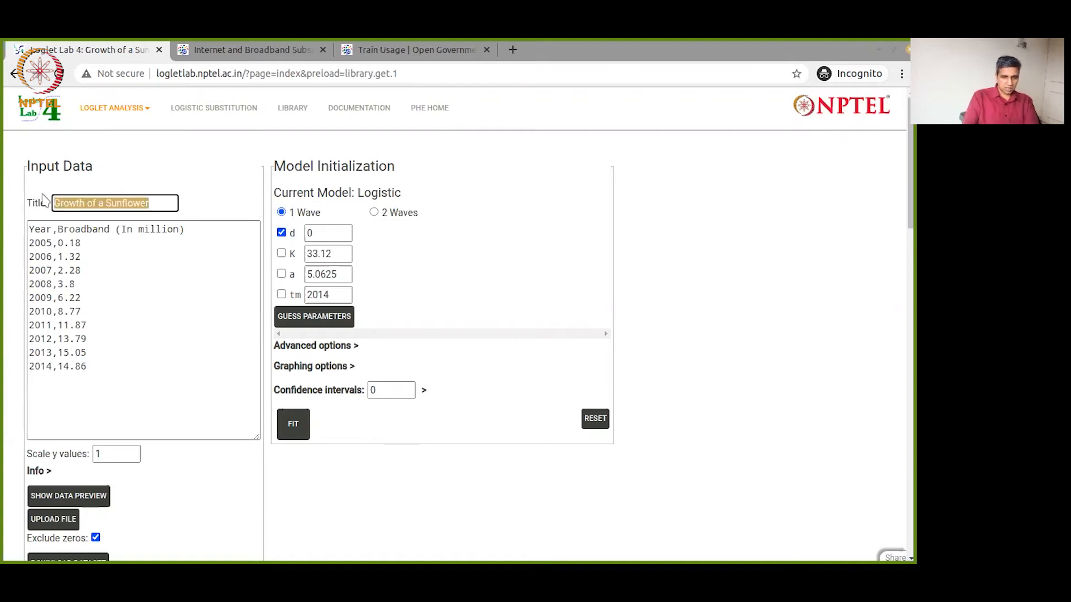
pyautogui.write('Broadb')
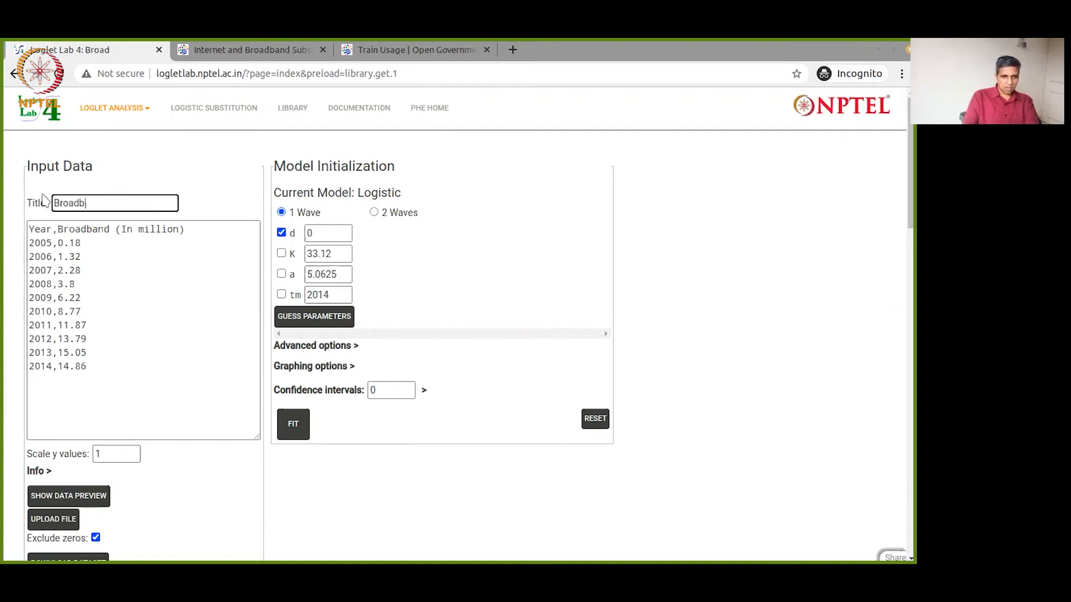
pyautogui.write('ank usage')
pyautogui.press('BackSpace')
pyautogui.press('BackSpace')
pyautogui.press('BackSpace')
pyautogui.press('BackSpace')
pyautogui.press('BackSpace')
pyautogui.press('BackSpace')
pyautogui.press('BackSpace')
pyautogui.press('BackSpace')
pyautogui.write('d usage ')
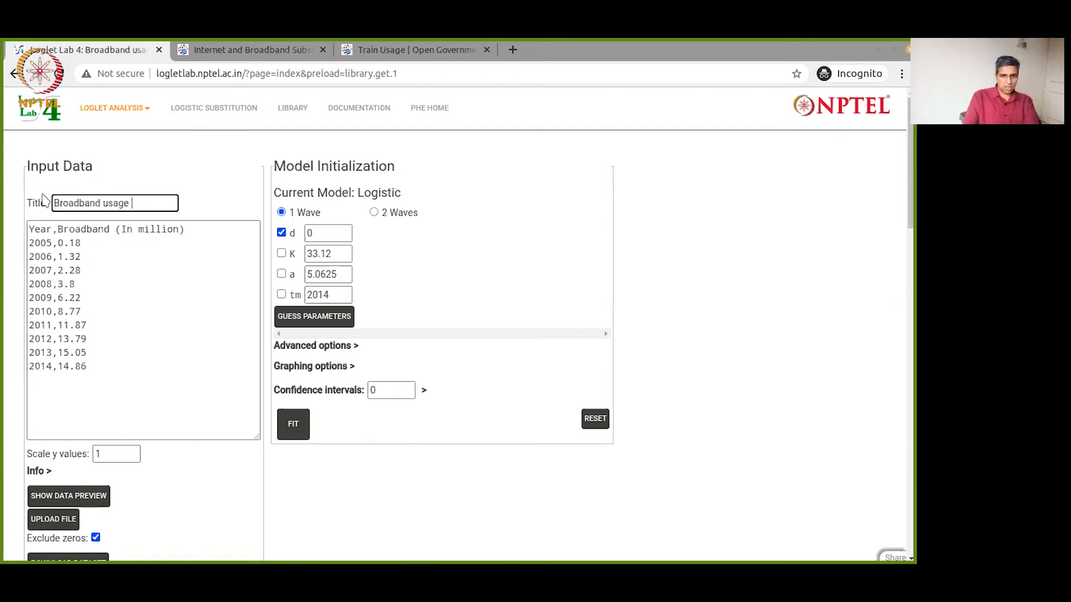
pyautogui.write('in India (200')
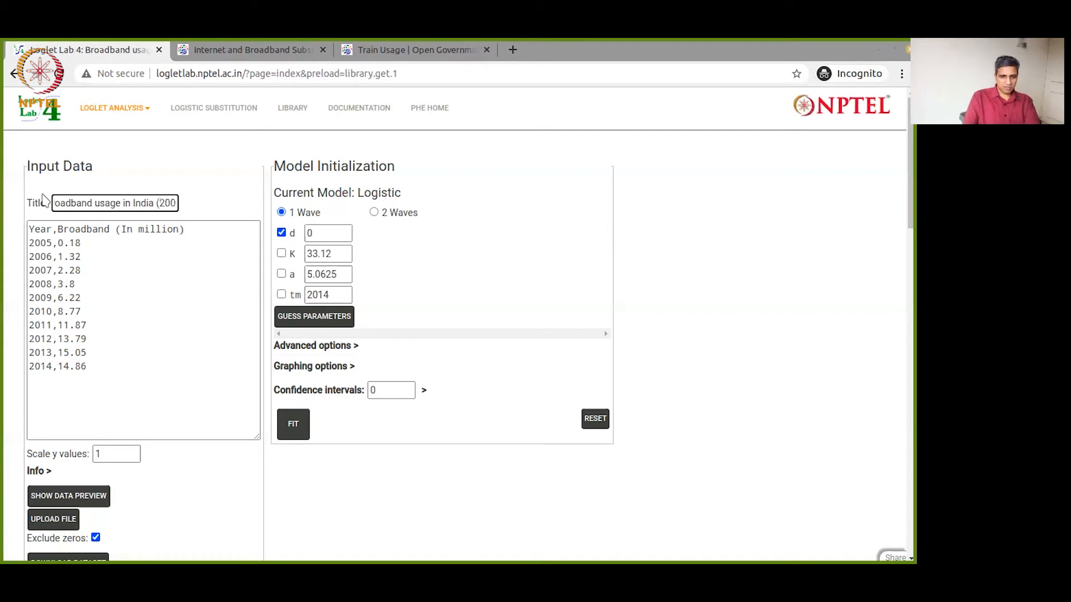
pyautogui.write('5-14)')
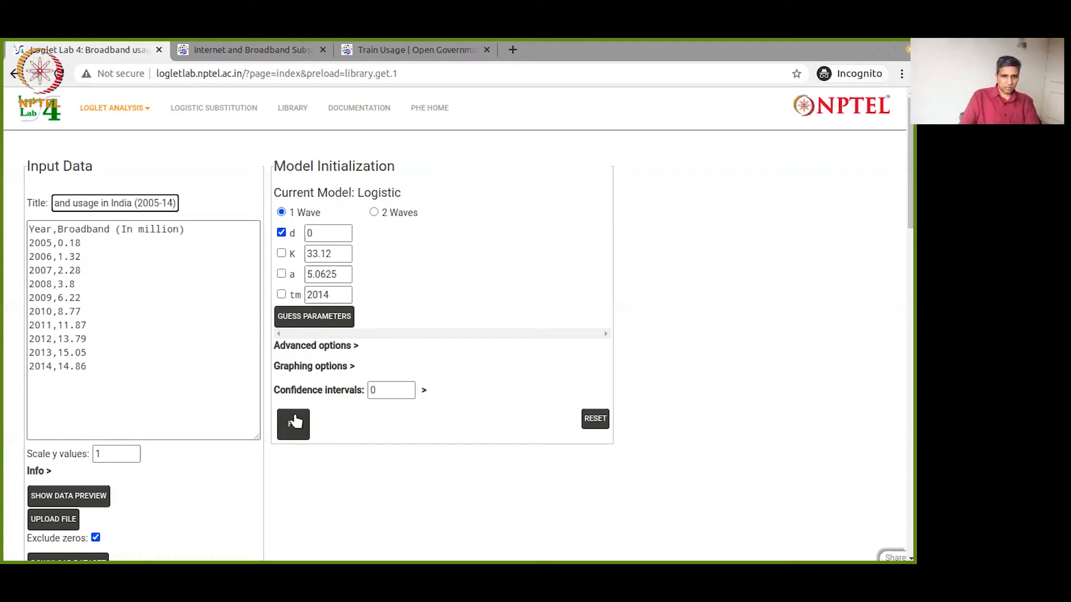
# Step: Refit the logistic model with the new title and show the resulting parameters and composite graph
pyautogui.click(294, 431)
pyautogui.scroll(-5, 295, 435)
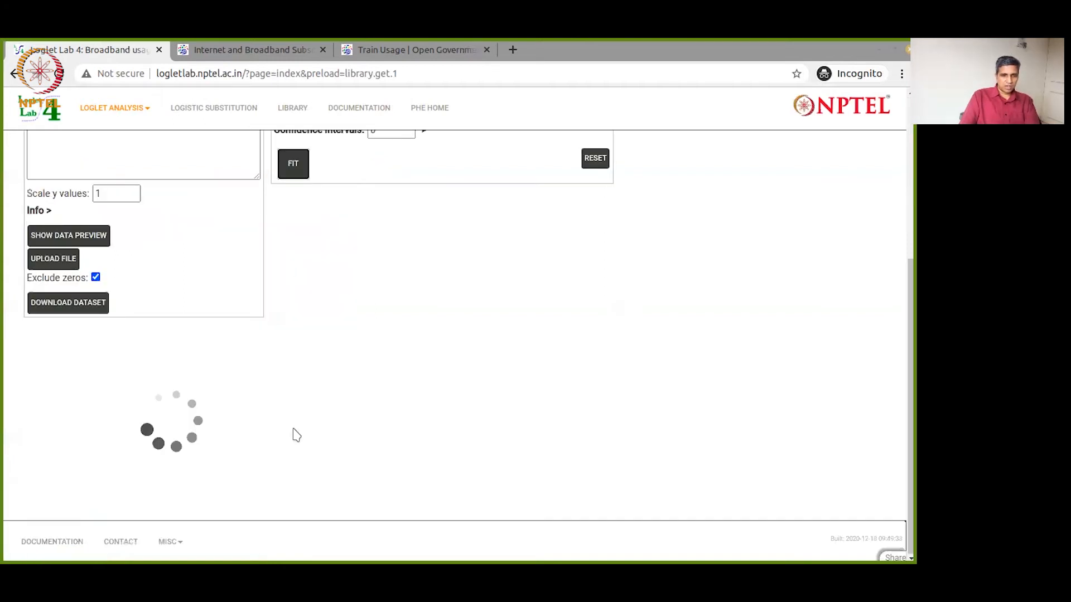
pyautogui.scroll(-3, 293, 435)
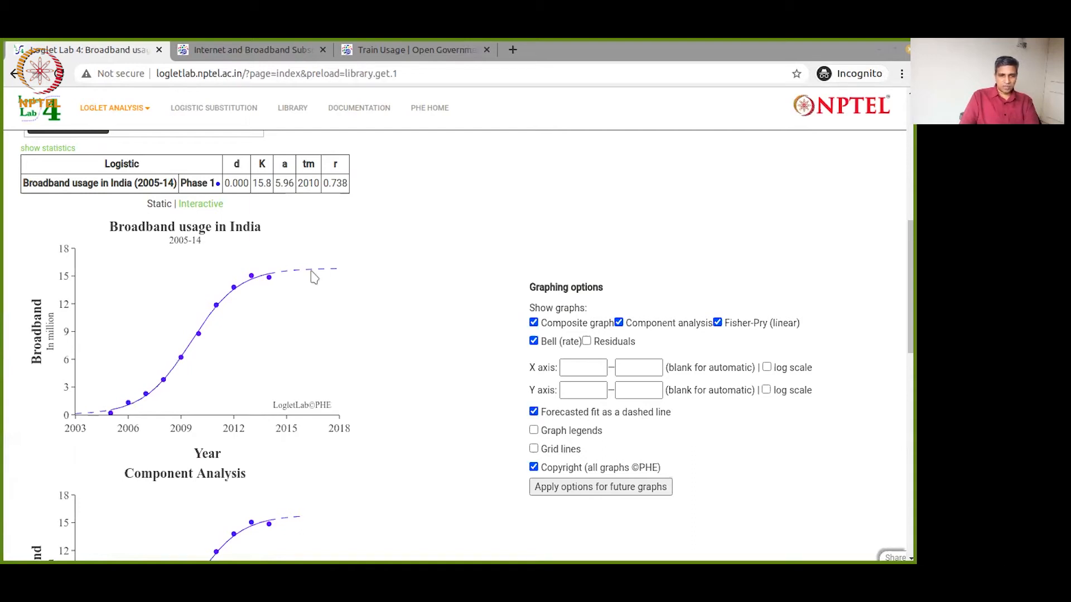
# Step: Try the graphs without the dashed forecast line and with graph legends, restoring each option after viewing its effect
pyautogui.click(536, 412)
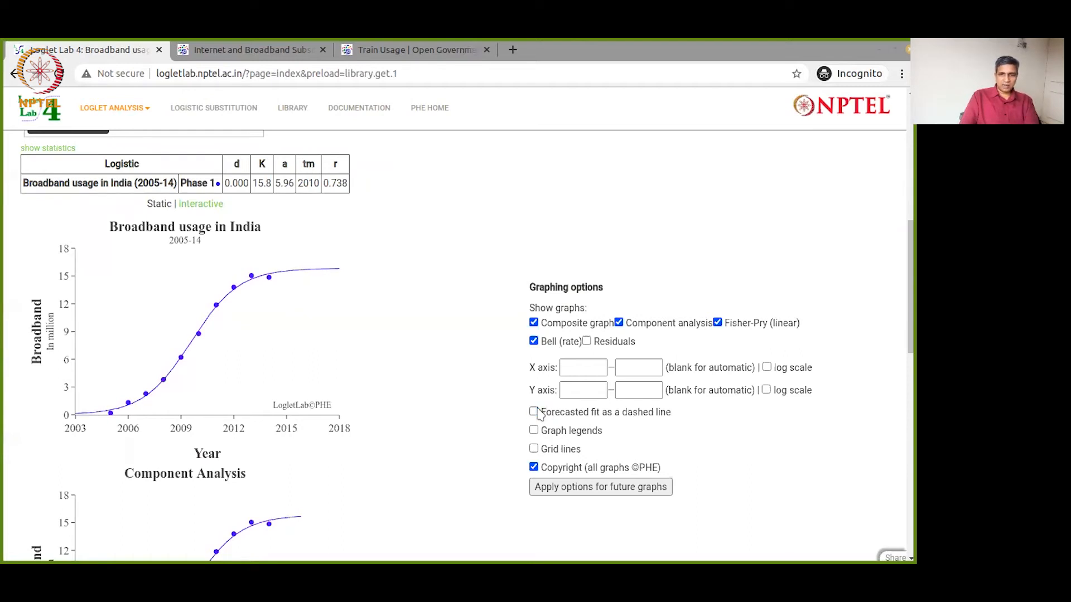
pyautogui.click(534, 412)
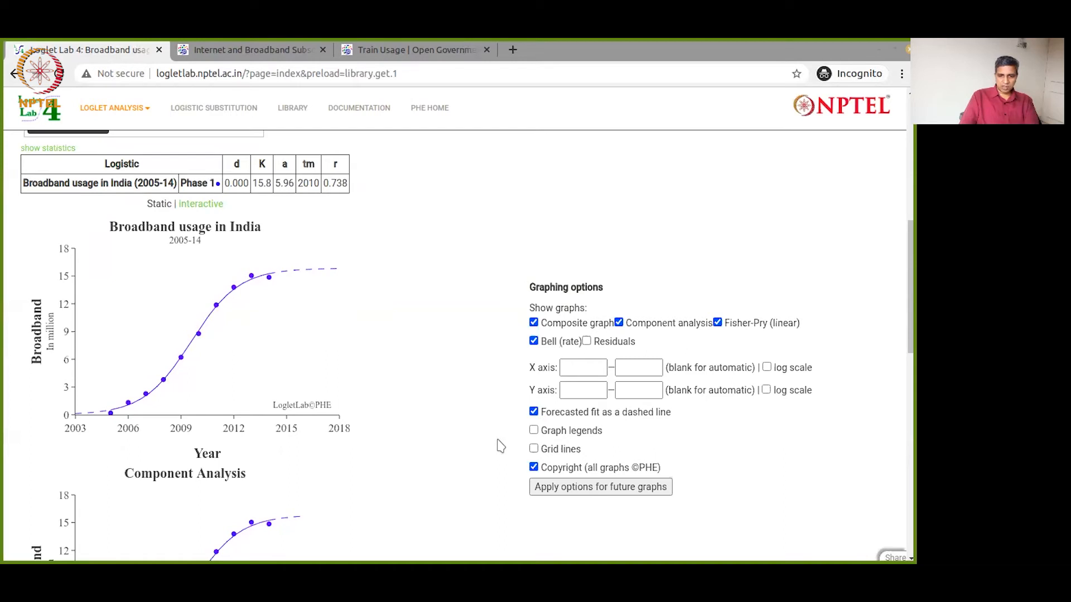
pyautogui.scroll(-2, 541, 443)
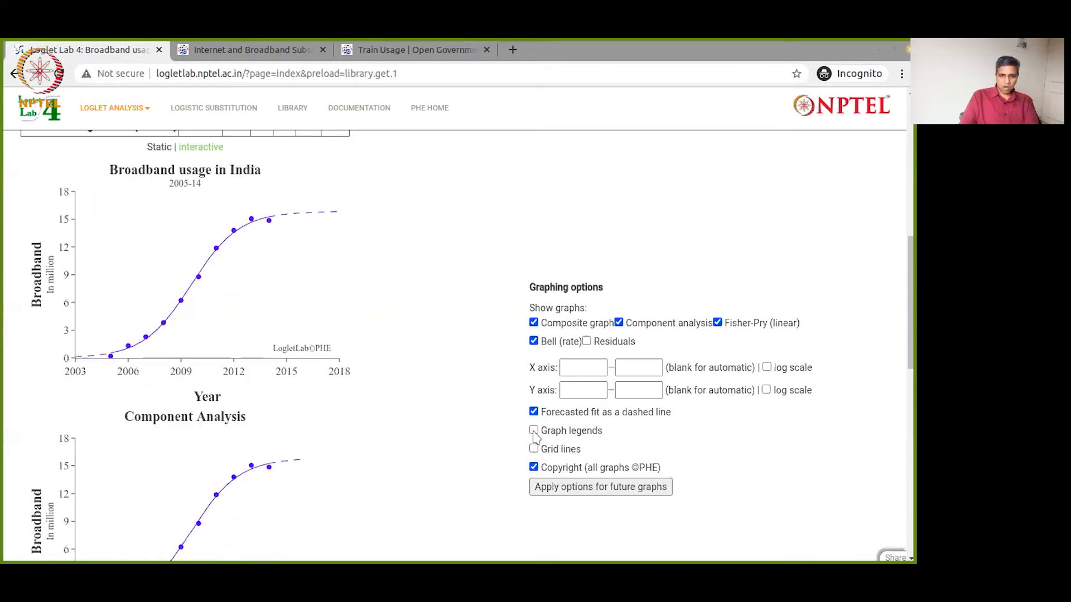
pyautogui.click(534, 431)
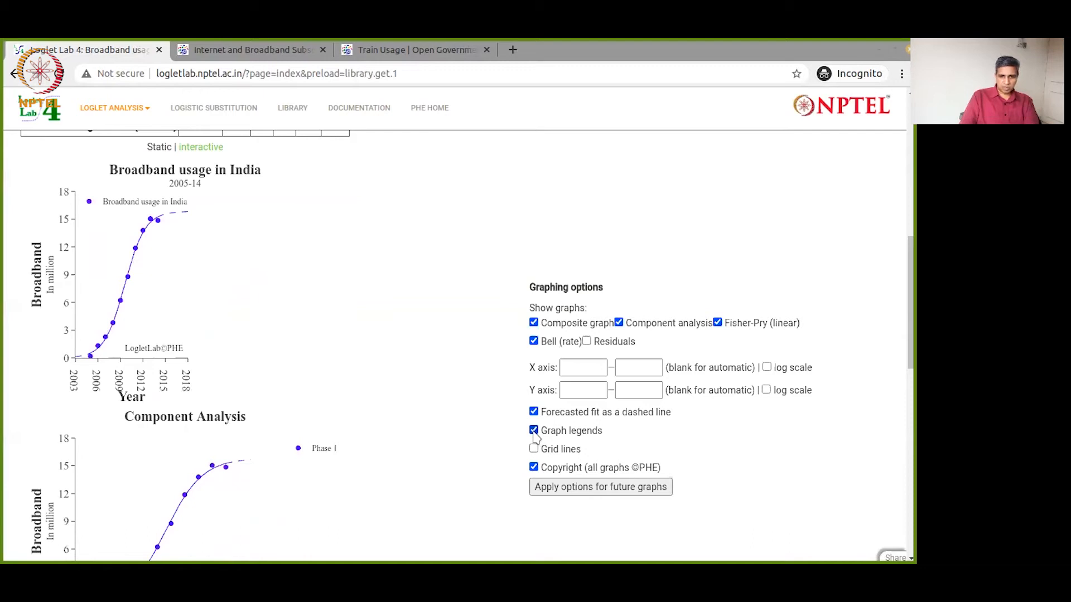
pyautogui.click(534, 431)
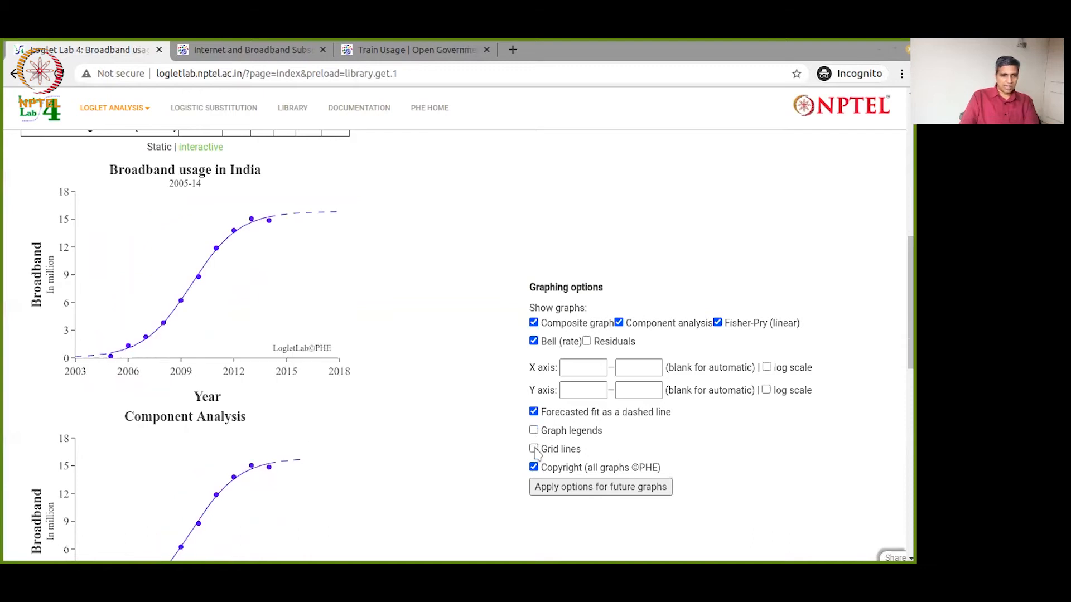
# Step: Turn on grid lines for the broadband graphs and check them on the composite and component plots
pyautogui.click(534, 449)
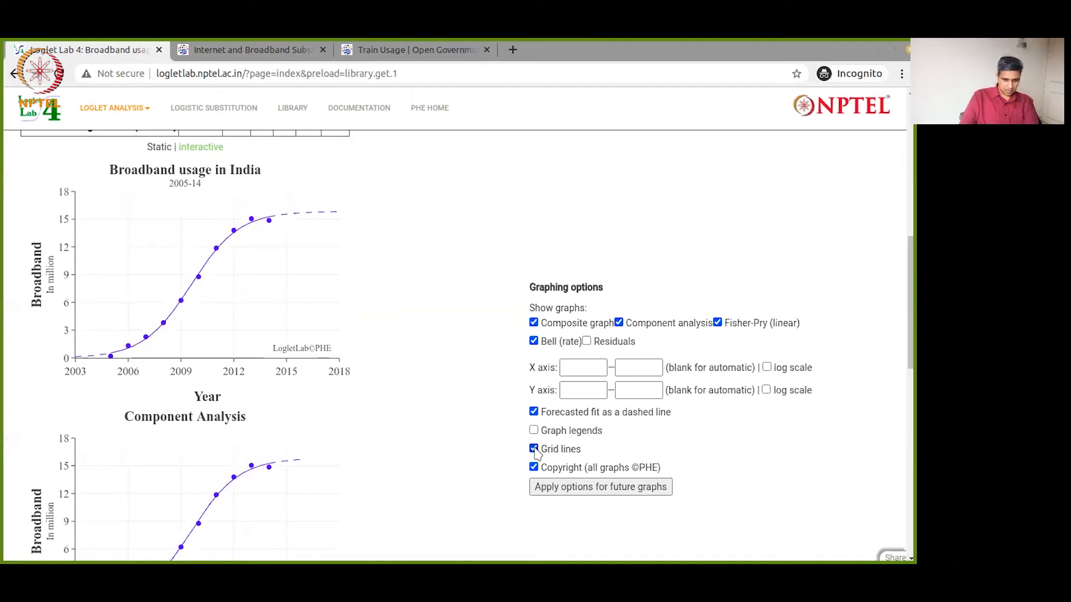
pyautogui.scroll(-3, 478, 442)
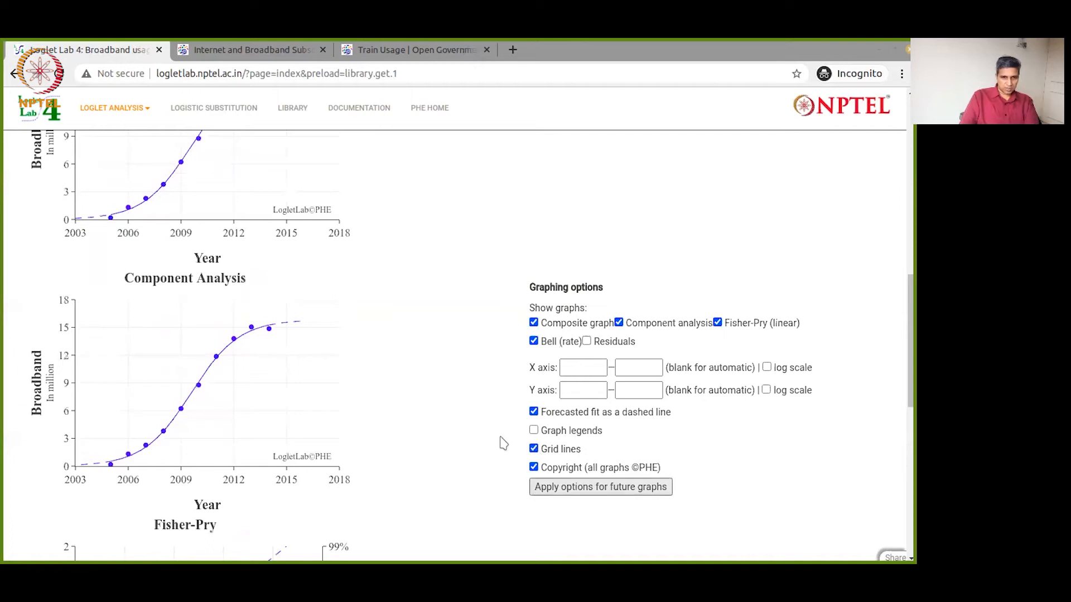
pyautogui.scroll(1, 476, 411)
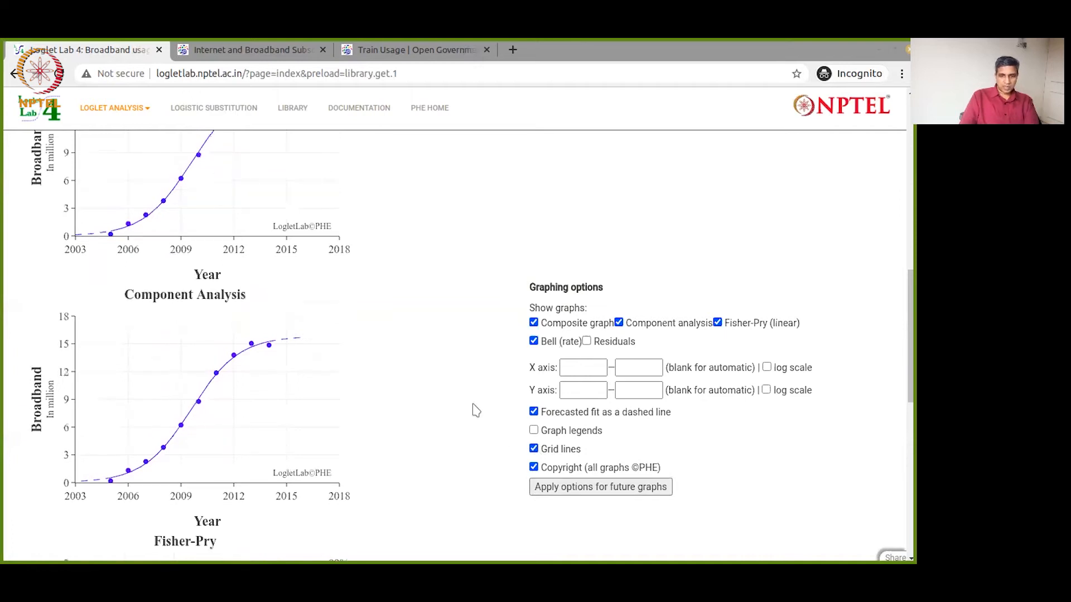
pyautogui.scroll(2, 476, 410)
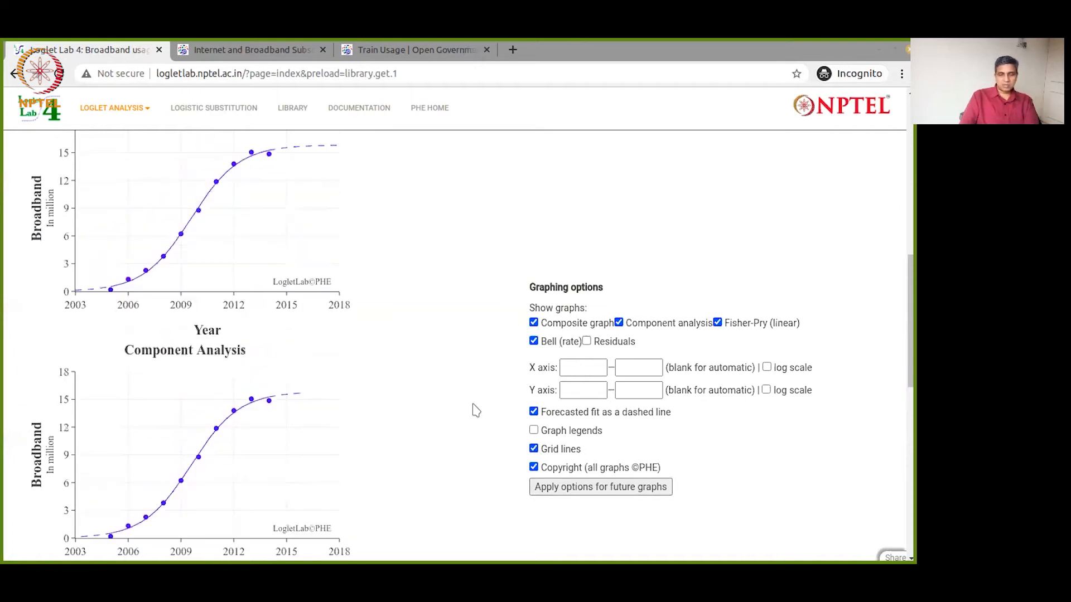
pyautogui.scroll(1, 476, 410)
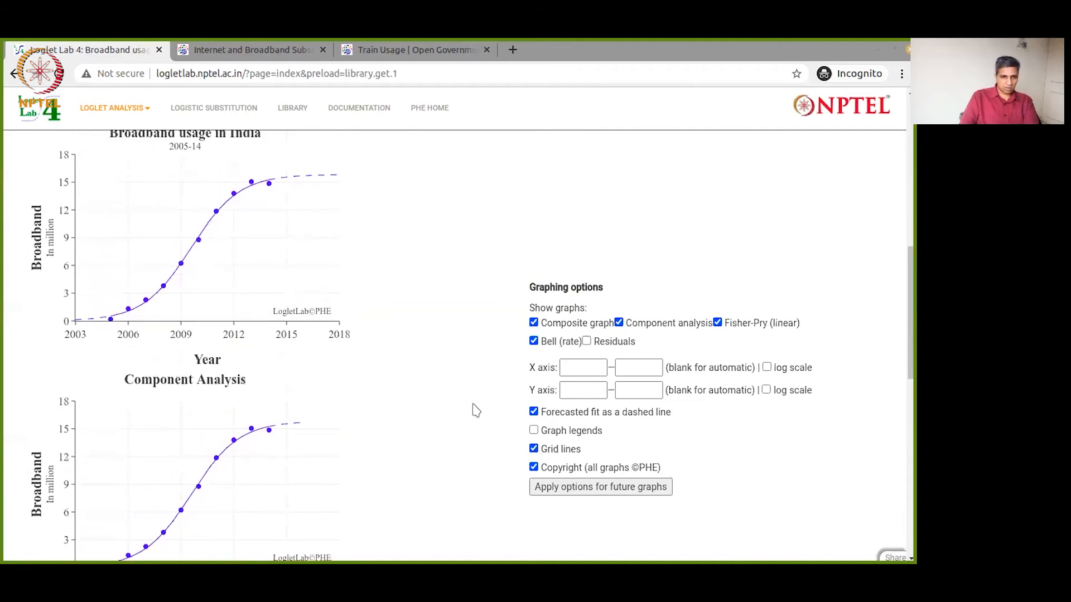
# Step: Review the Component Analysis, Fisher-Pry and Rate graphs of the broadband fit, then return to the input data
pyautogui.scroll(-1, 475, 411)
pyautogui.scroll(-4, 476, 411)
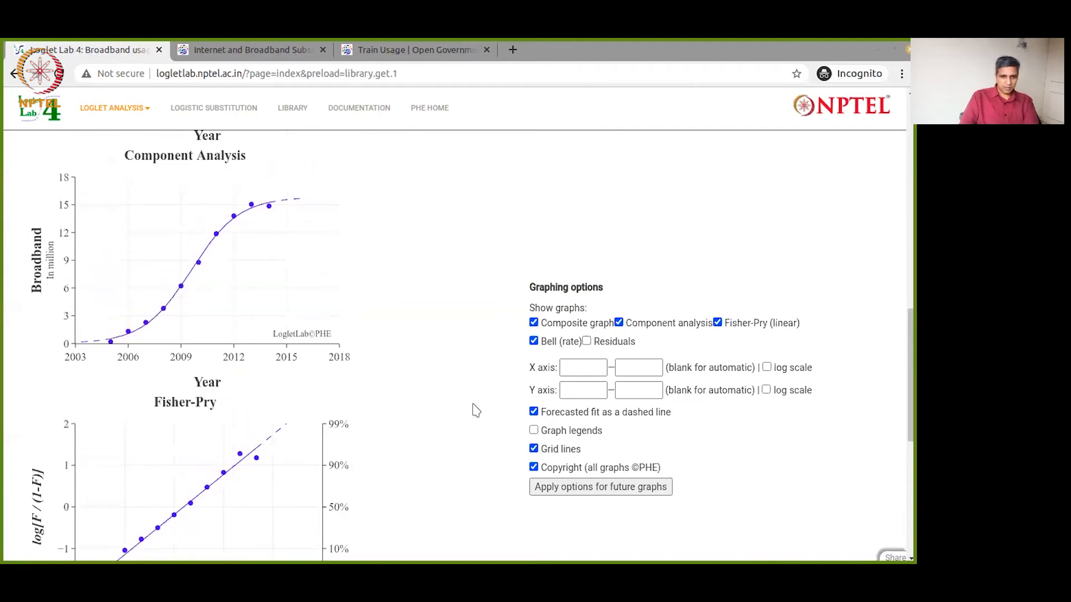
pyautogui.scroll(-2, 476, 410)
pyautogui.scroll(-5, 476, 411)
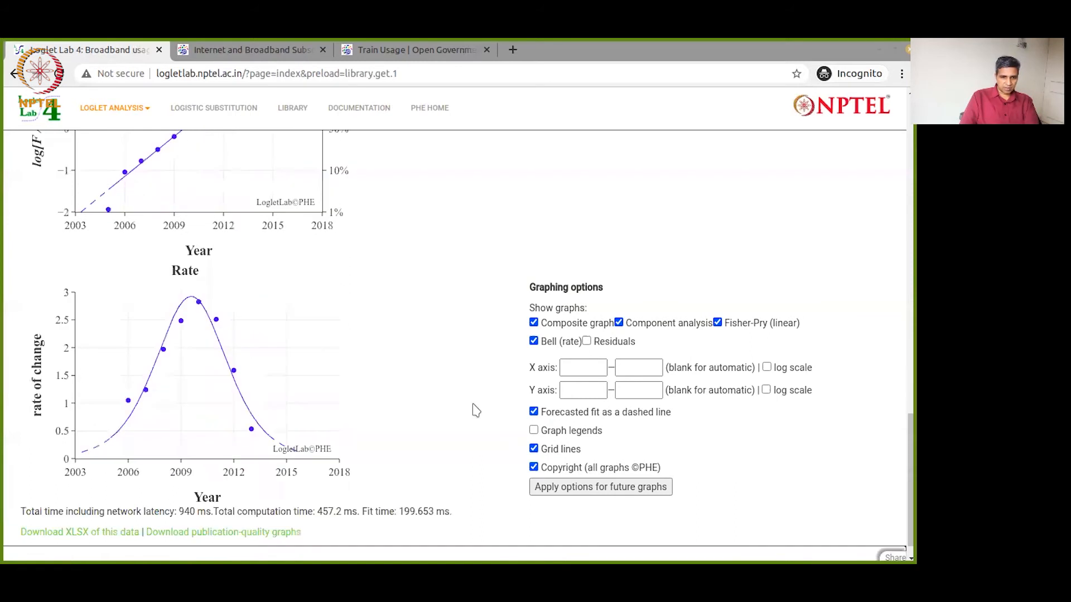
pyautogui.scroll(1, 476, 410)
pyautogui.scroll(13, 476, 410)
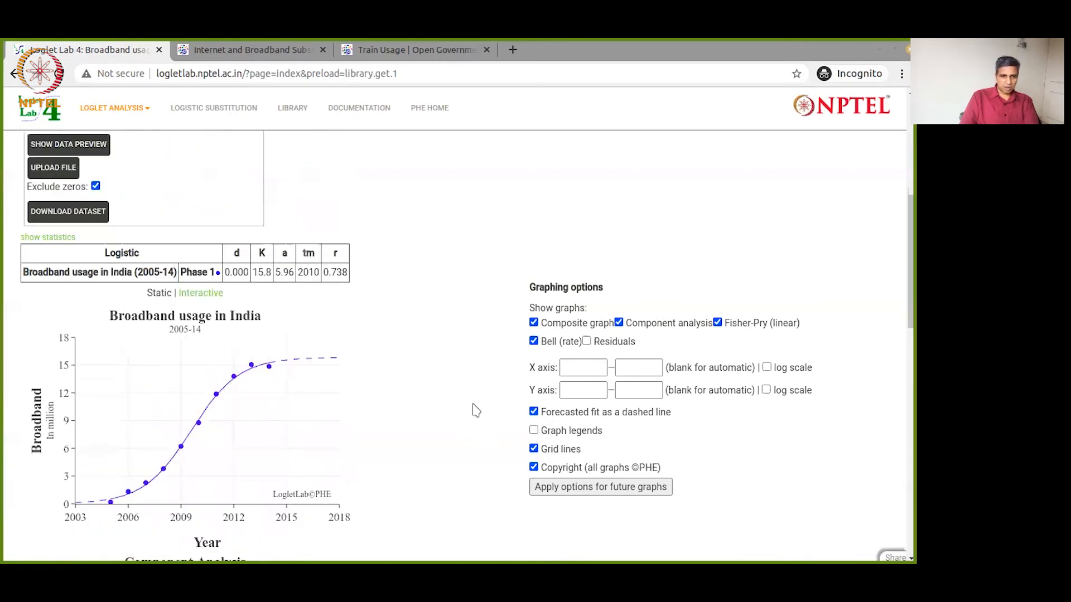
pyautogui.scroll(2, 476, 410)
pyautogui.scroll(4, 475, 410)
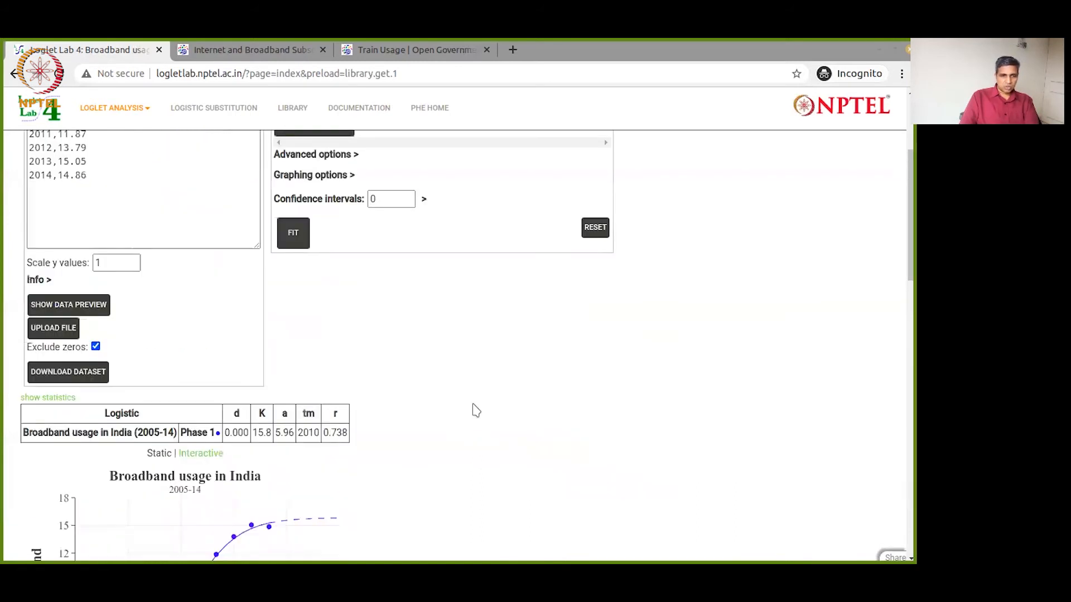
pyautogui.scroll(7, 476, 410)
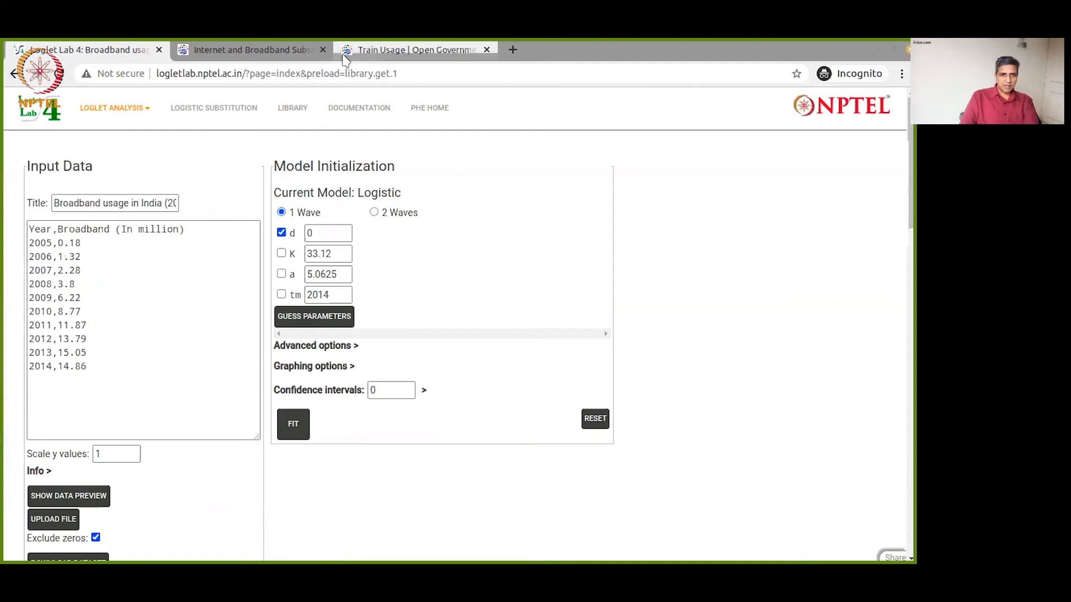
# Step: Examine the Average Load Of Goods Trains resource in the Train Usage catalog on data.gov.in
pyautogui.click(379, 49)
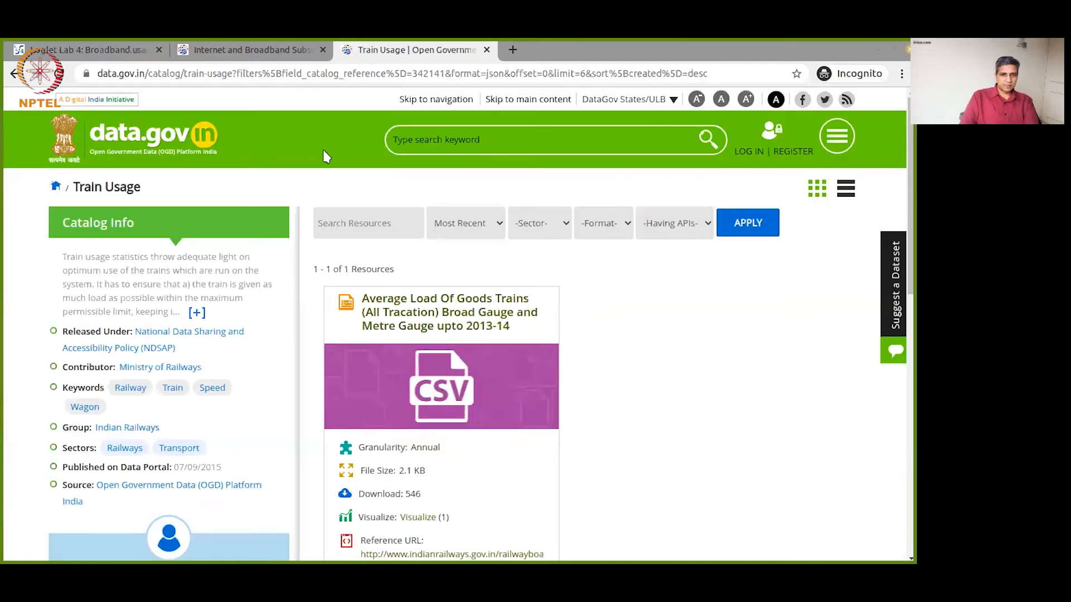
pyautogui.click(387, 230)
pyautogui.scroll(-1, 568, 302)
pyautogui.scroll(-2, 568, 301)
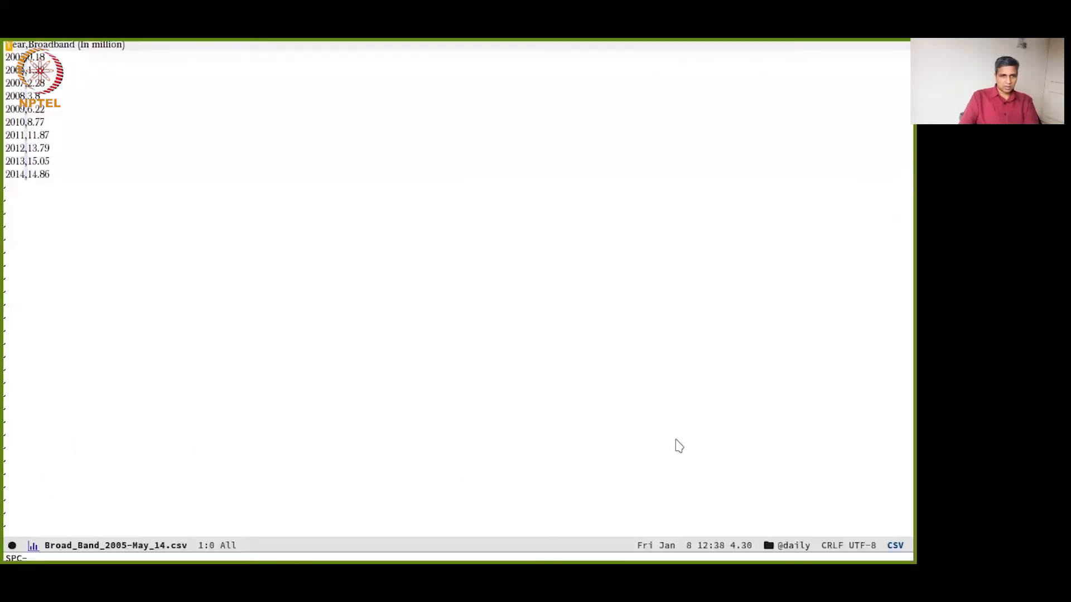
# Step: Switch to Emacs and bring up the 63_Railway_Key_Statistics_1950-51_to_2013-14.csv file
pyautogui.press('space')
pyautogui.press('Tab')
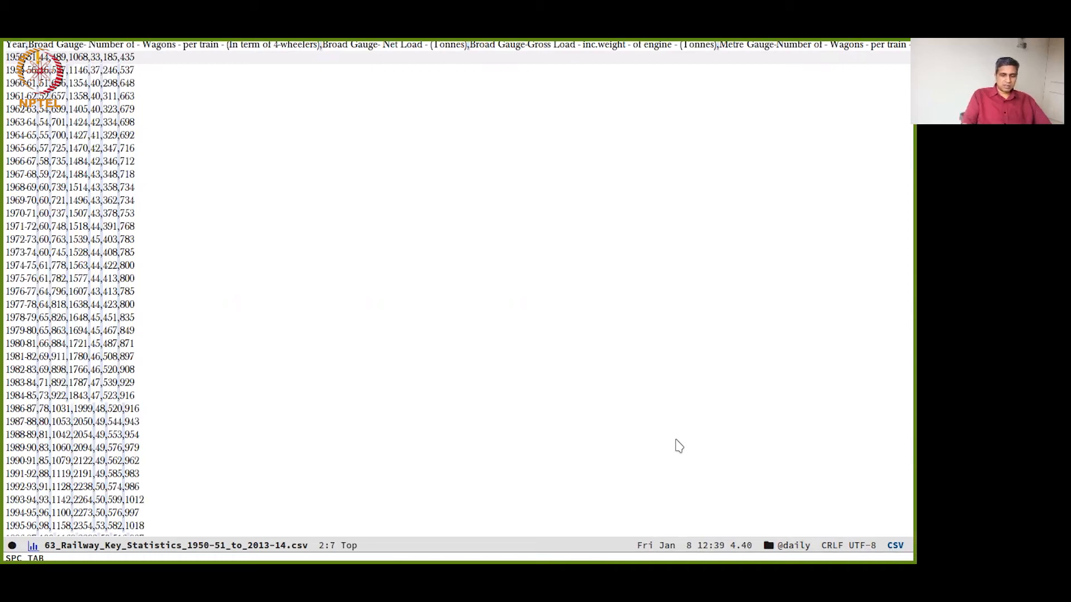
# Step: Replace every year range in the file with its starting year, using the regexp \([0-9]\{4\}\)-[0-9]\{2\} and the replacement \1
pyautogui.press('b')
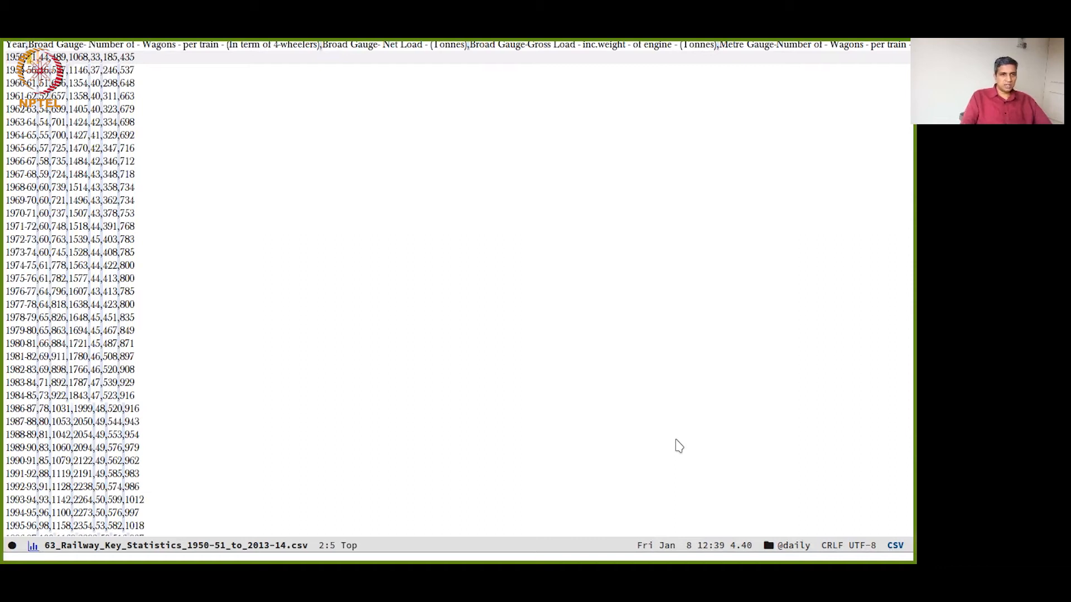
pyautogui.press('h')
pyautogui.press('l')
pyautogui.press('j')
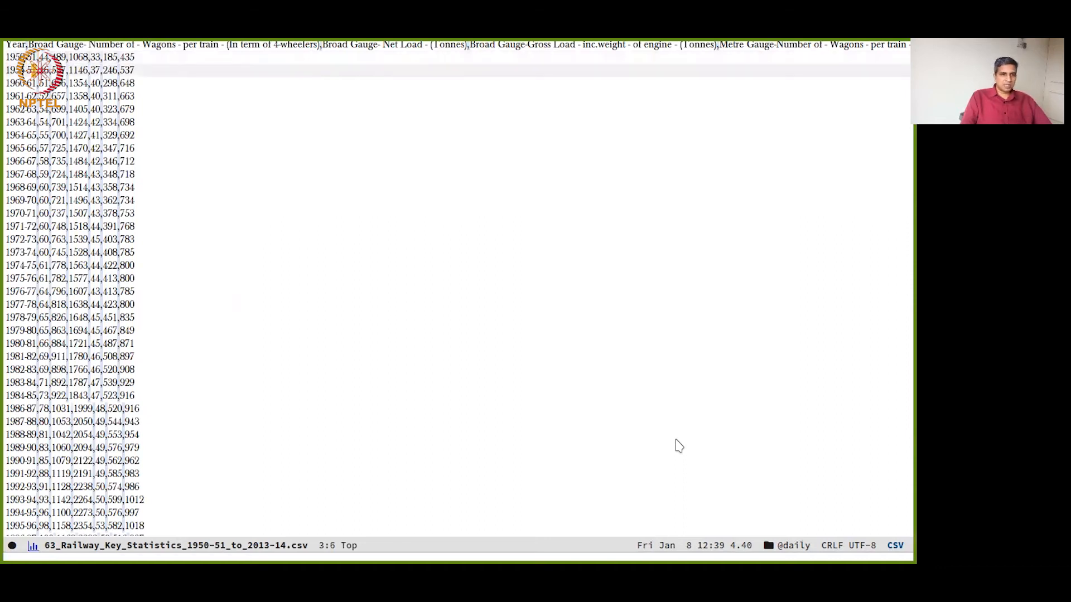
pyautogui.press('h')
pyautogui.press('h')
pyautogui.press('k')
pyautogui.press('k')
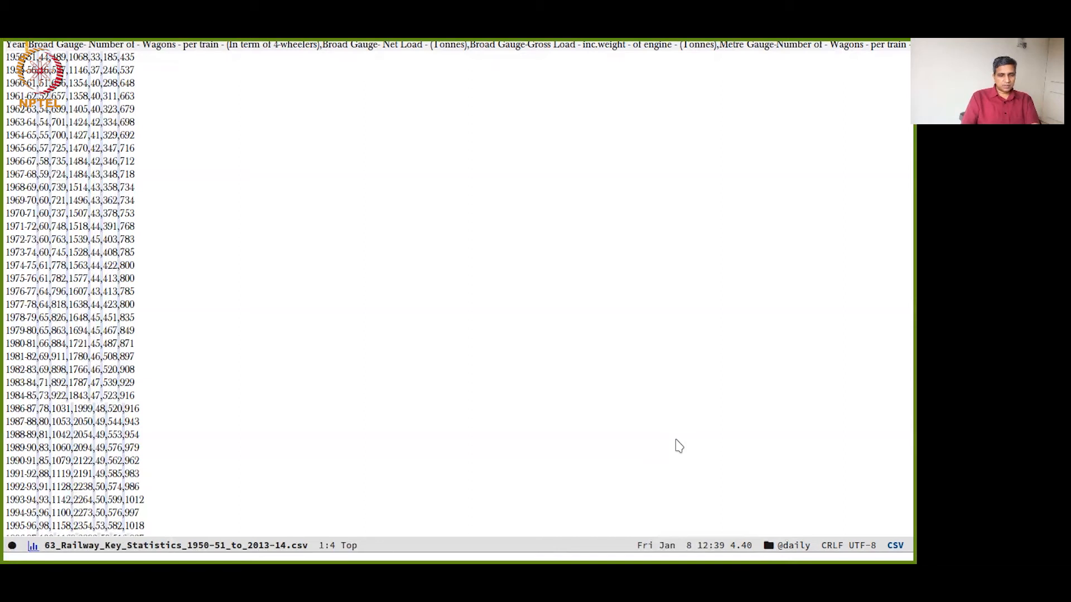
pyautogui.hotkey('ctrl', 'alt', '%')
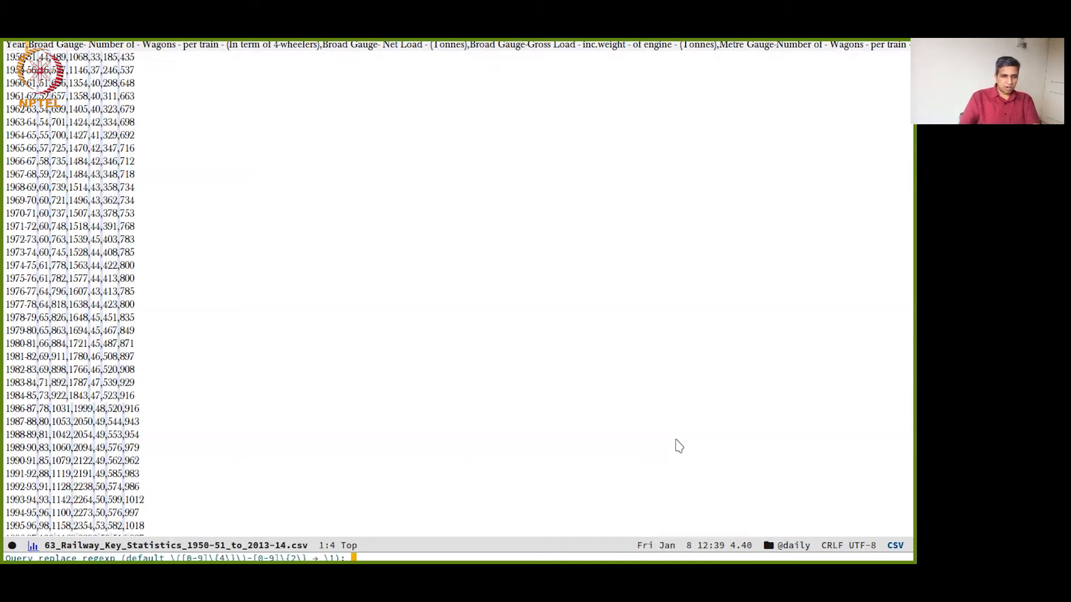
pyautogui.press('Up')
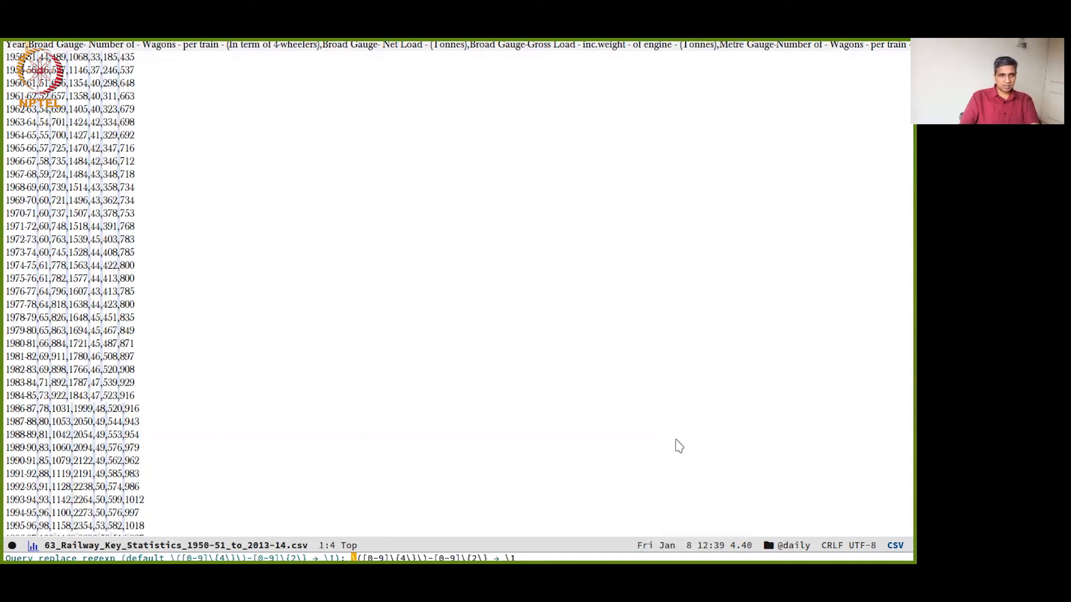
pyautogui.press('Return')
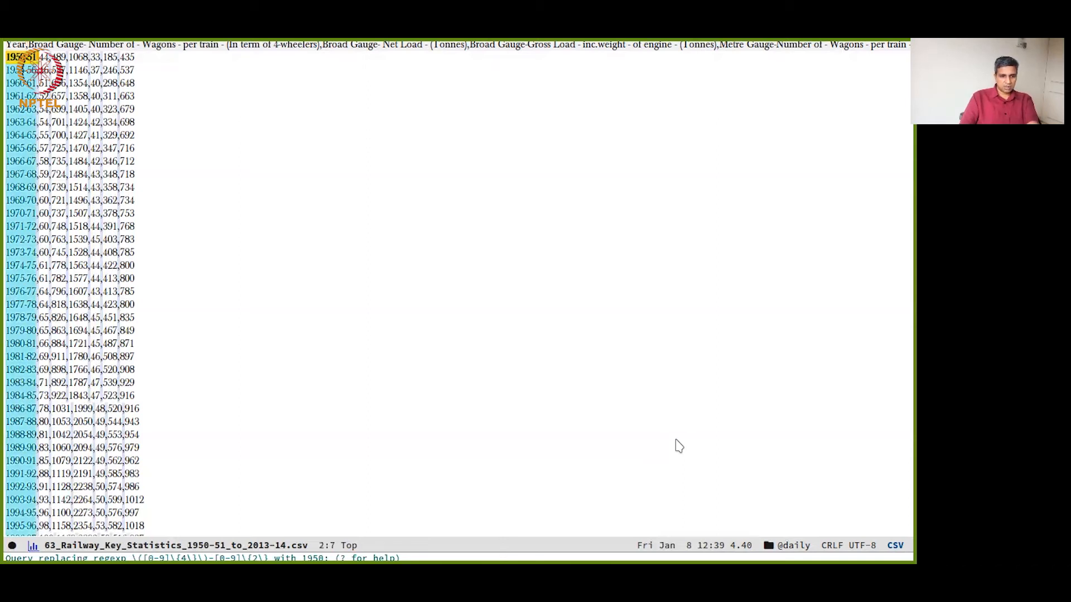
pyautogui.press('!')
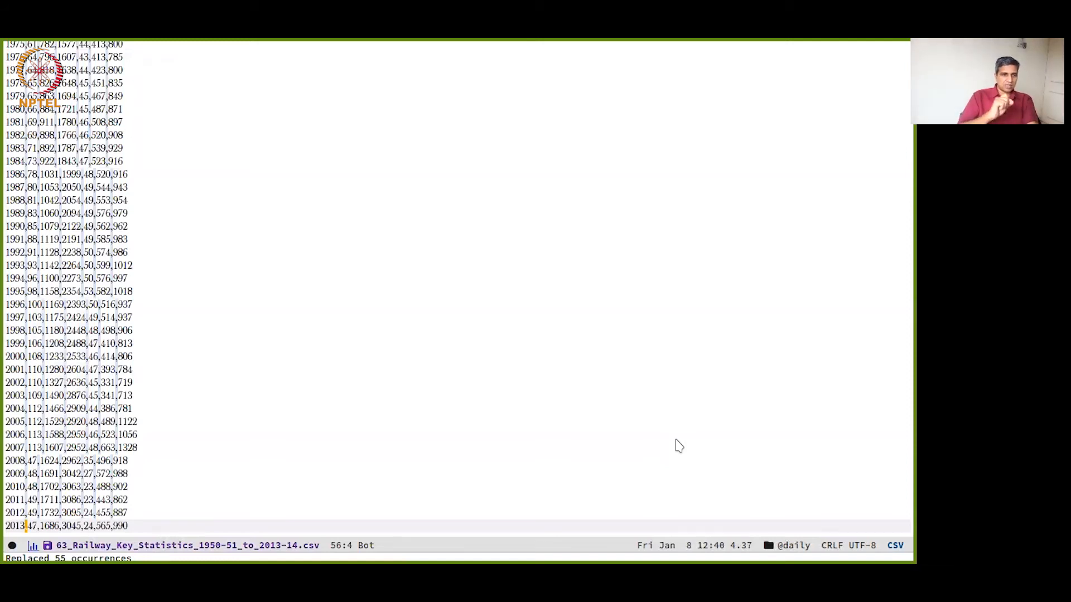
# Step: Save the CSV file and copy its entire contents
pyautogui.hotkey('ctrl', 'x')
pyautogui.hotkey('ctrl', 's')
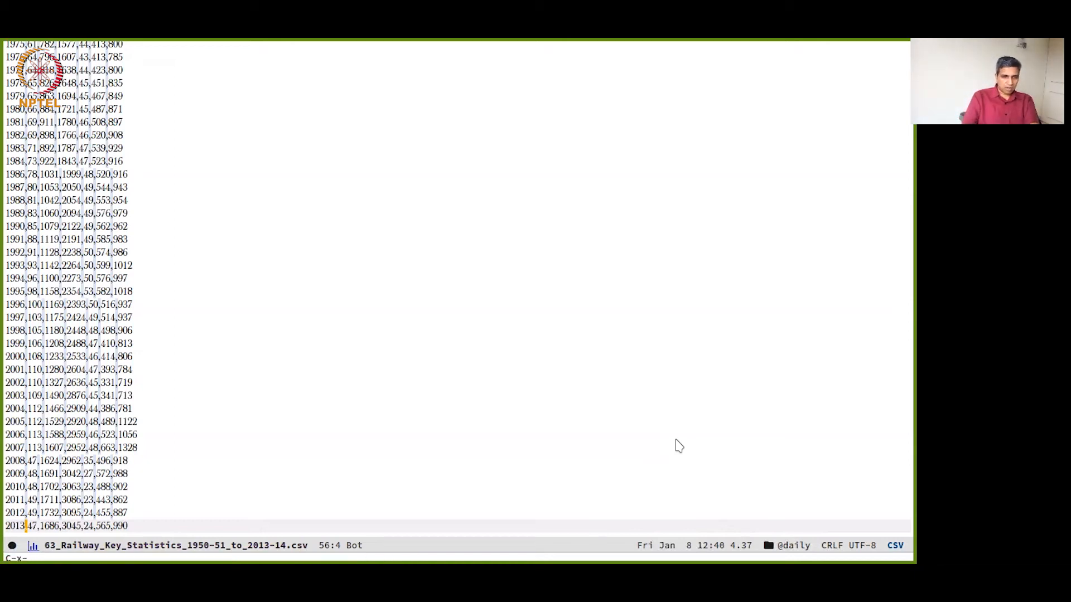
pyautogui.hotkey('ctrl', 'x')
pyautogui.press('h')
pyautogui.hotkey('alt', 'w')
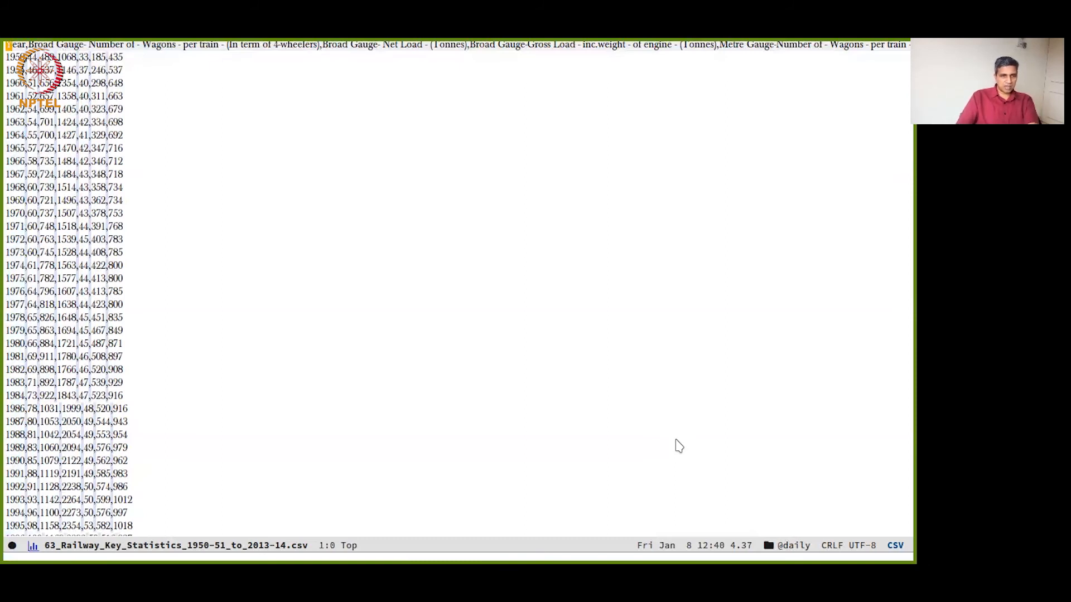
# Step: Switch to Loglet Lab 4 in the browser and replace the broadband input data with the copied railway data
pyautogui.hotkey('alt', 'Tab')
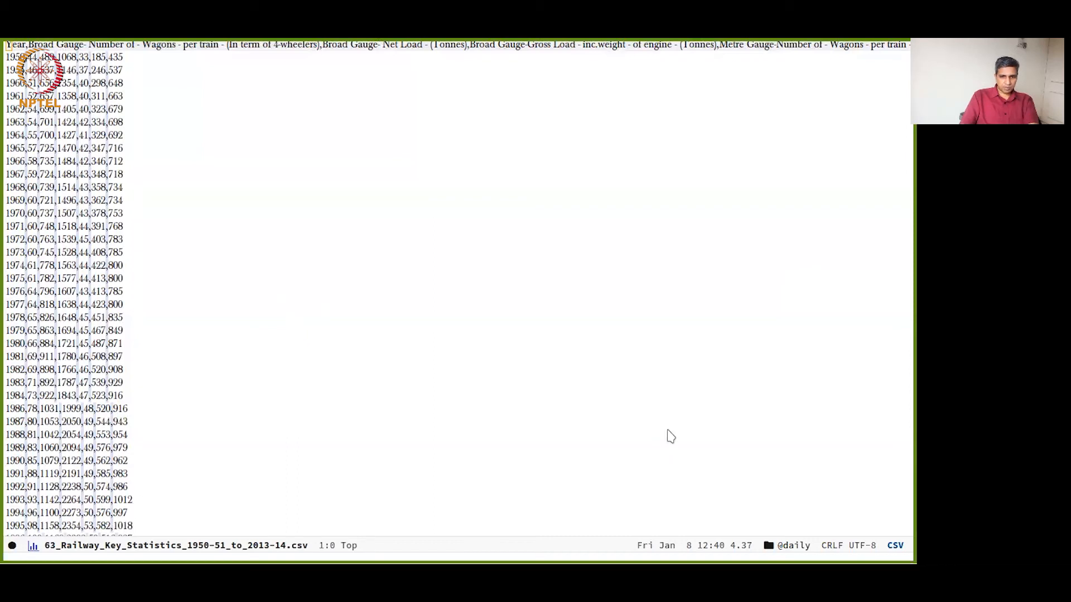
pyautogui.hotkey('alt', 'Tab')
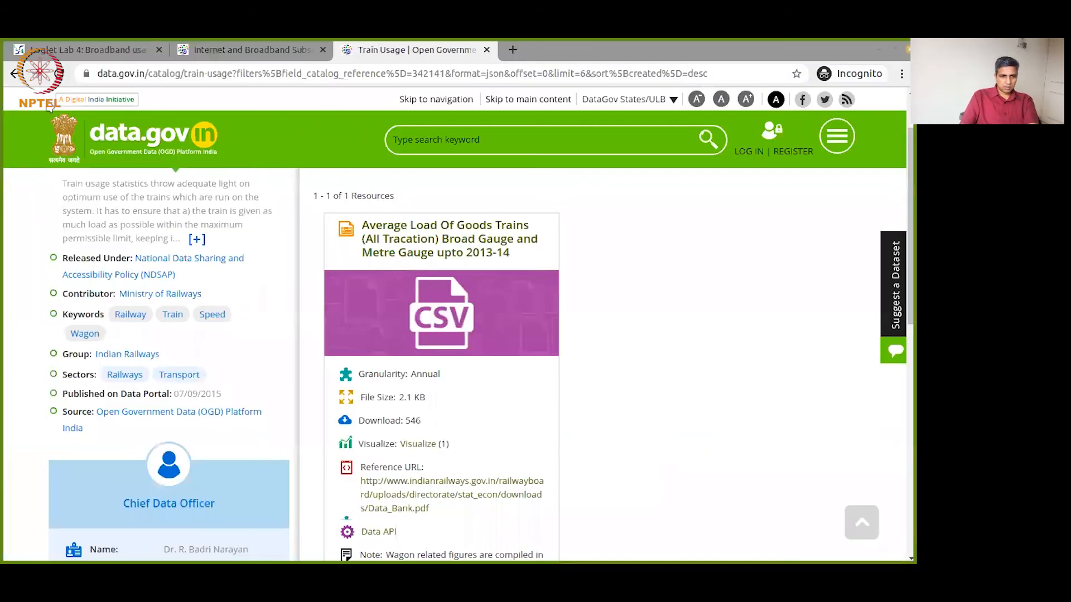
pyautogui.click(75, 54)
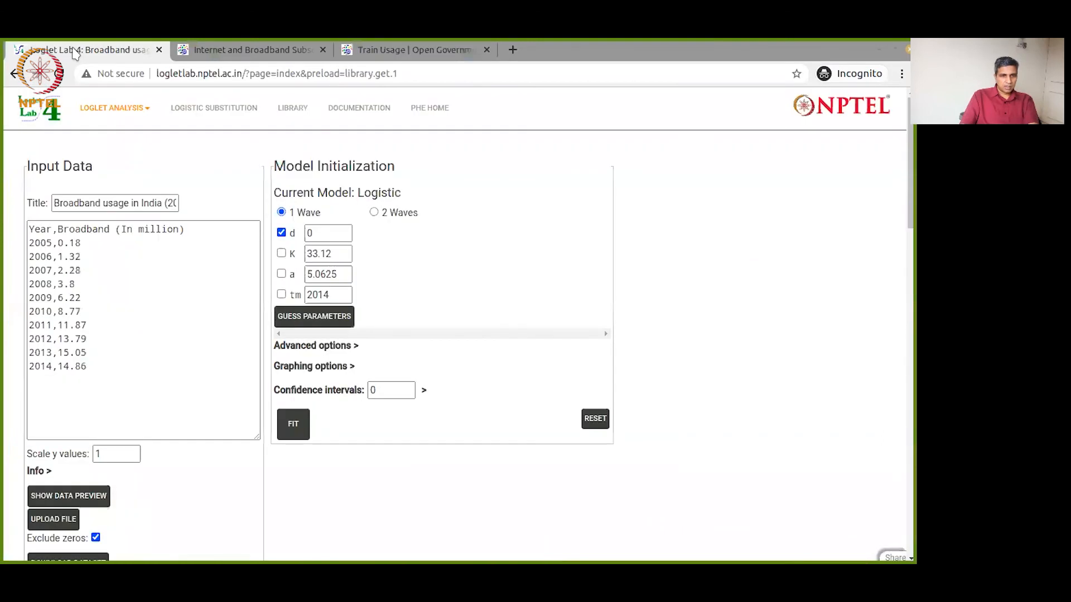
pyautogui.click(119, 366)
pyautogui.hotkey('ctrl', 'a')
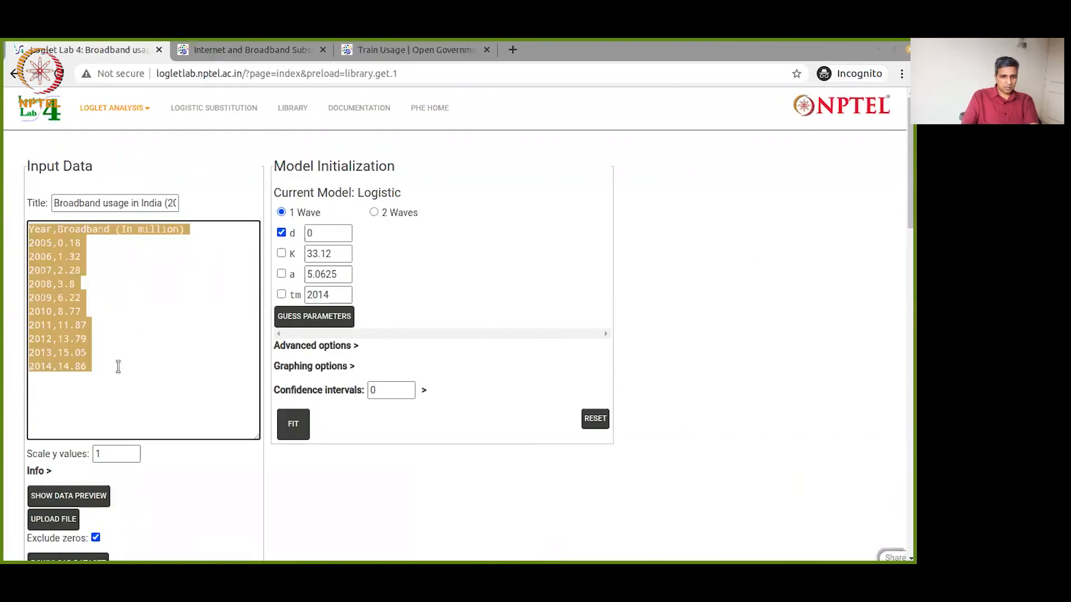
pyautogui.hotkey('ctrl', 'v')
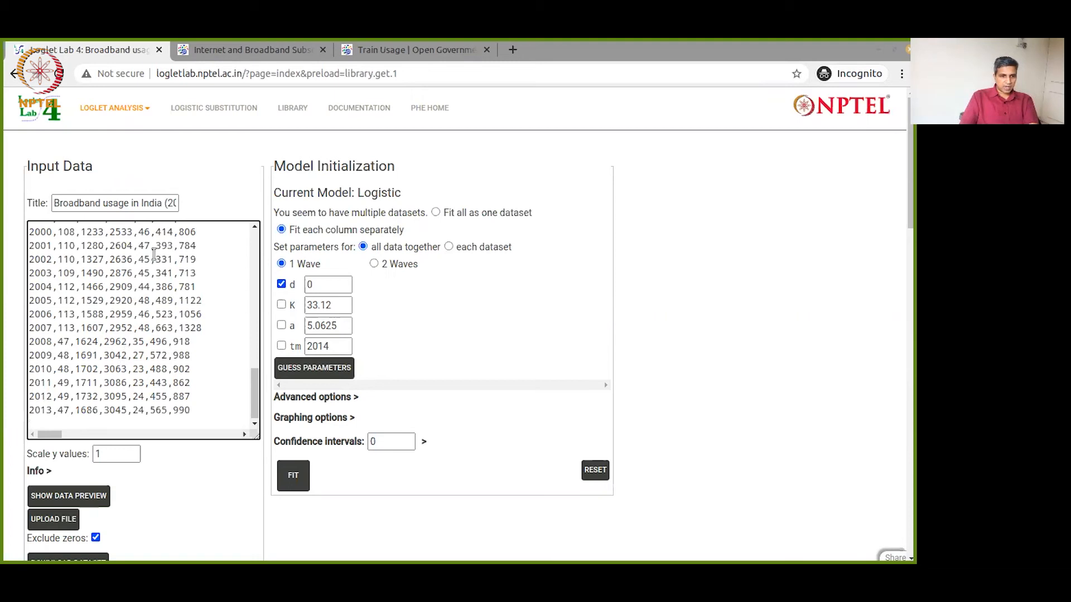
# Step: Title the dataset "Railway Statistics in India up to 2013-14"
pyautogui.tripleClick(143, 204)
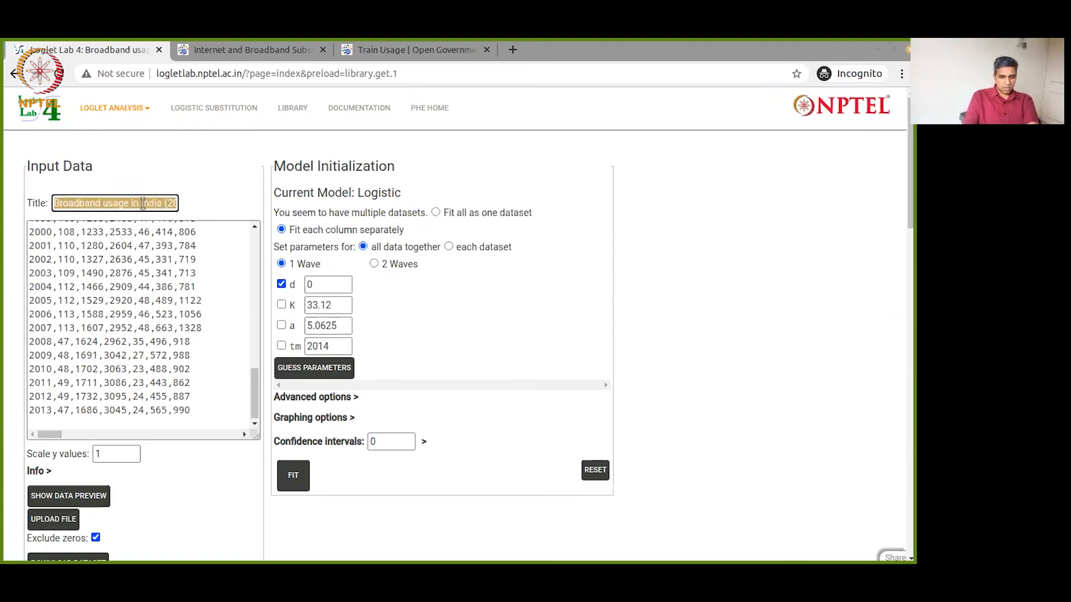
pyautogui.write('Railway S')
pyautogui.write('tatisti')
pyautogui.write('cs in Indi')
pyautogui.write('a up to')
pyautogui.write(' 201')
pyautogui.write('3-14')
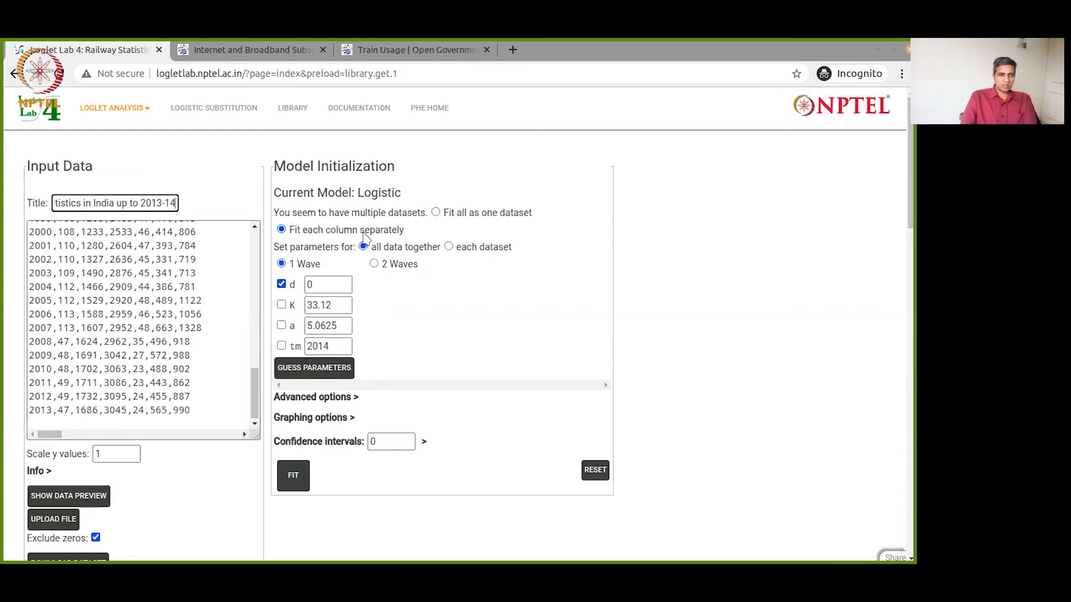
# Step: Guess the parameters for the railway data and run the one-wave logistic fit on each column separately
pyautogui.scroll(10, 139, 266)
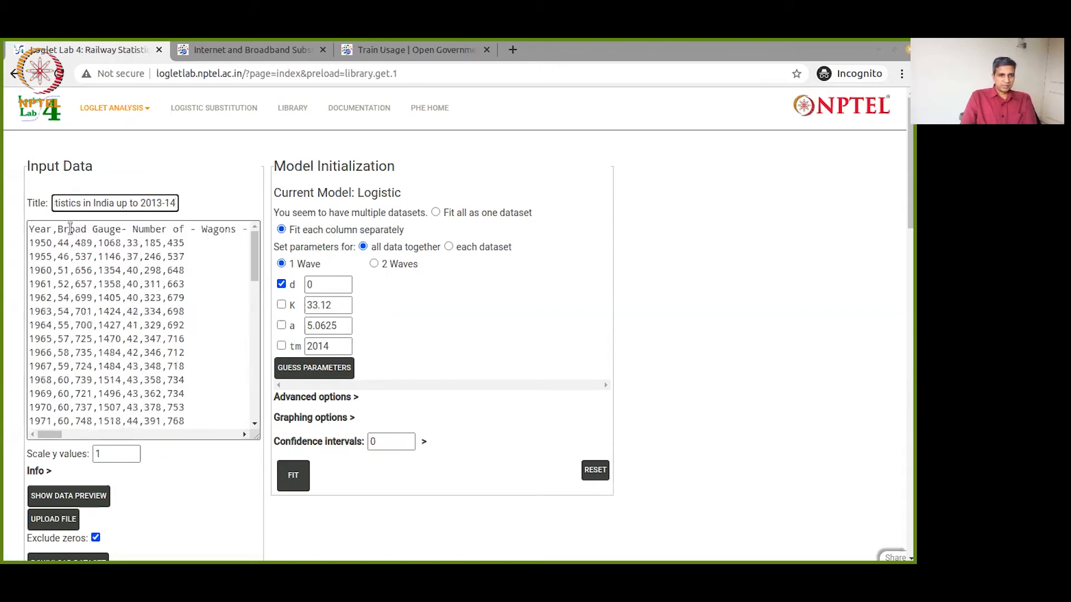
pyautogui.click(70, 228)
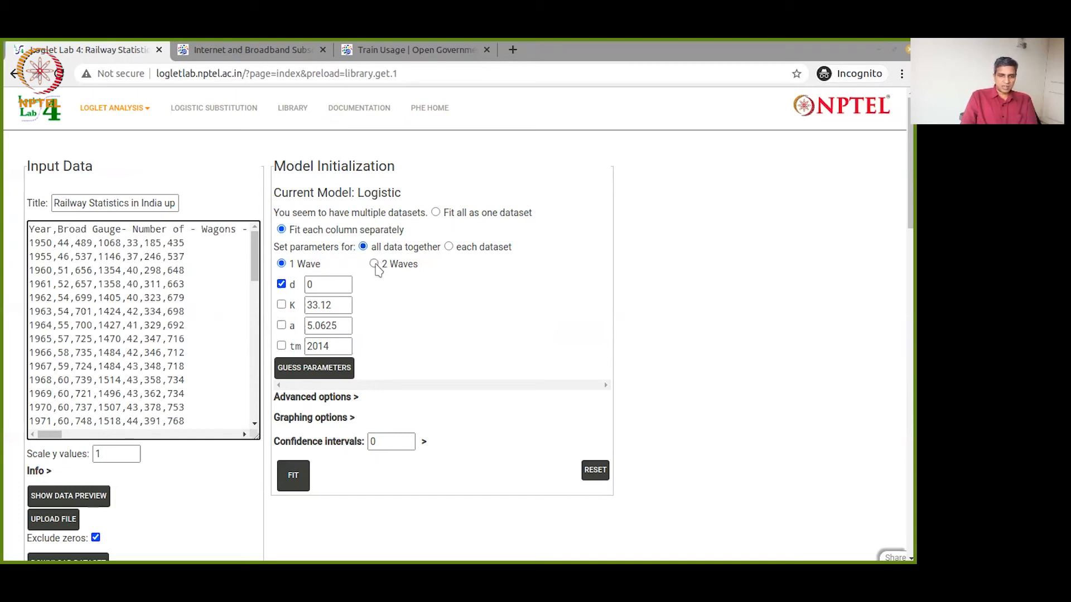
pyautogui.click(349, 369)
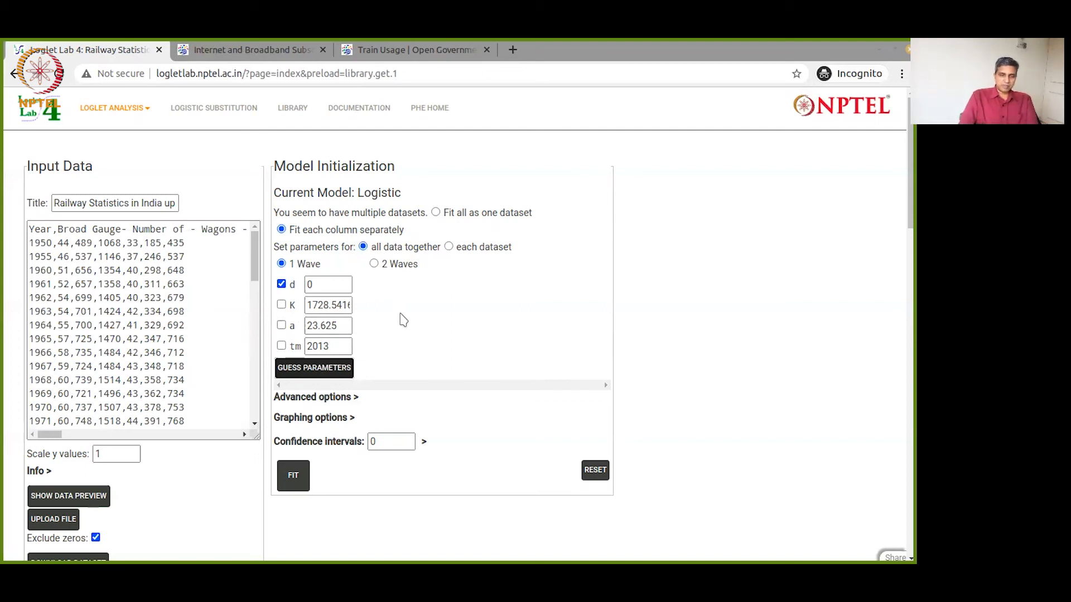
pyautogui.scroll(-2, 404, 320)
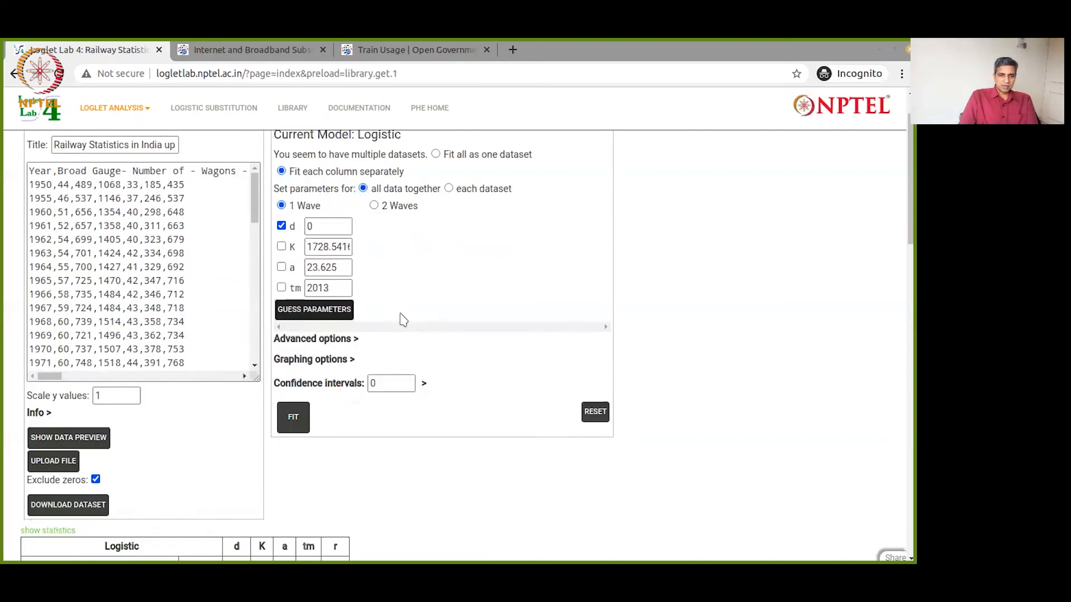
pyautogui.click(294, 418)
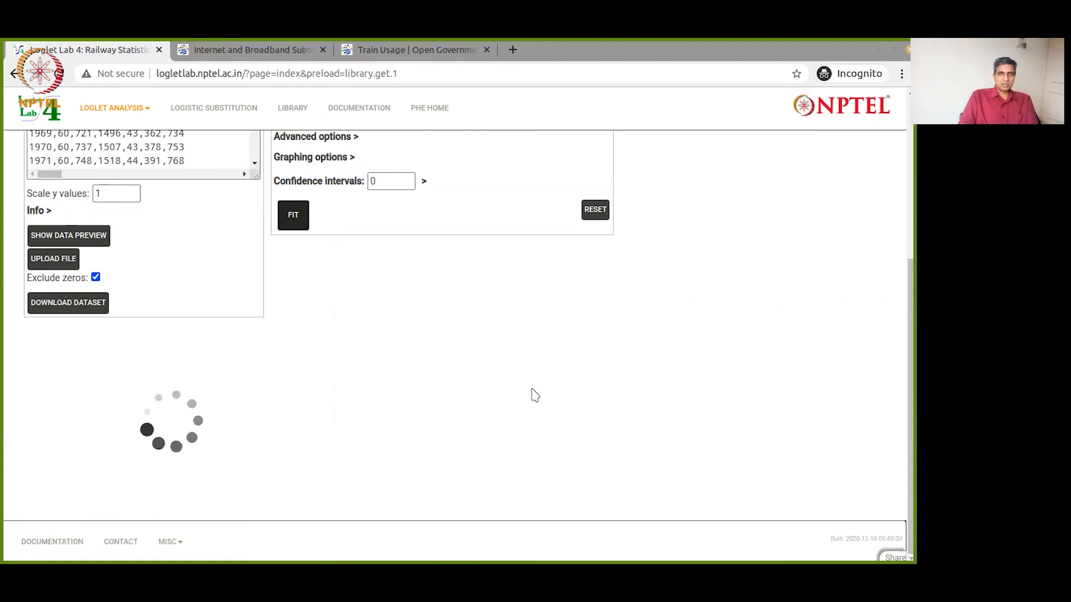
# Step: Check the fitted parameter table and combined railway graphs, and turn off graphing all datasets on one plot
pyautogui.scroll(-3, 533, 395)
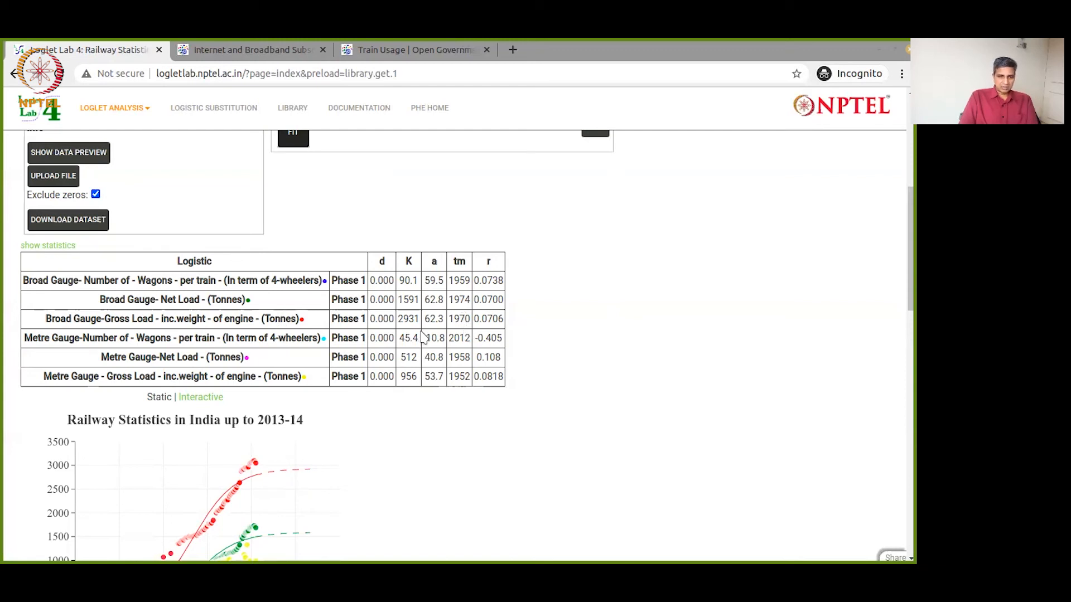
pyautogui.scroll(-3, 595, 365)
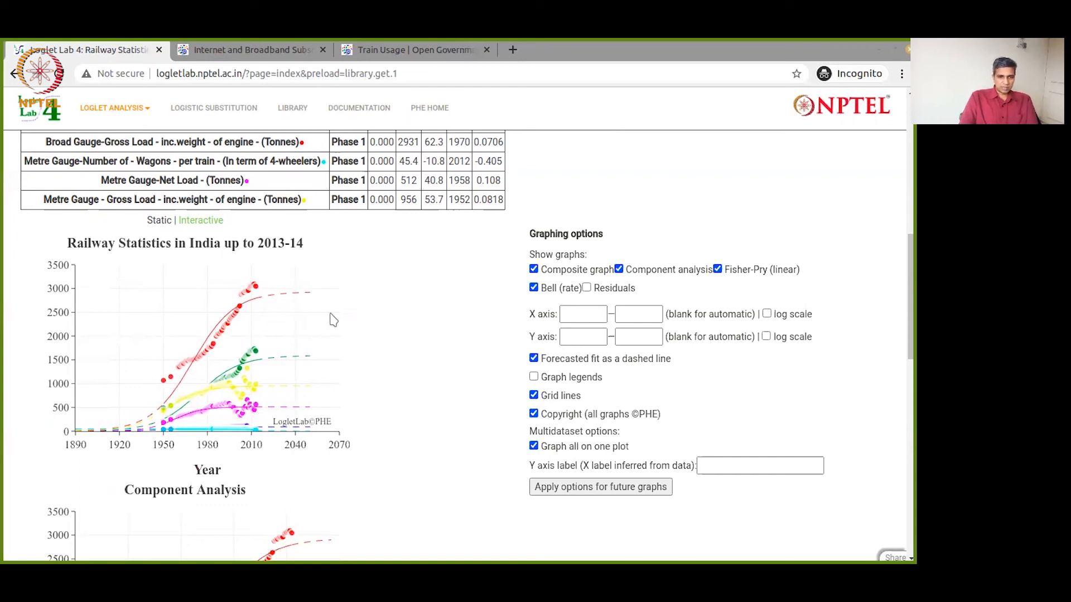
pyautogui.scroll(-4, 424, 378)
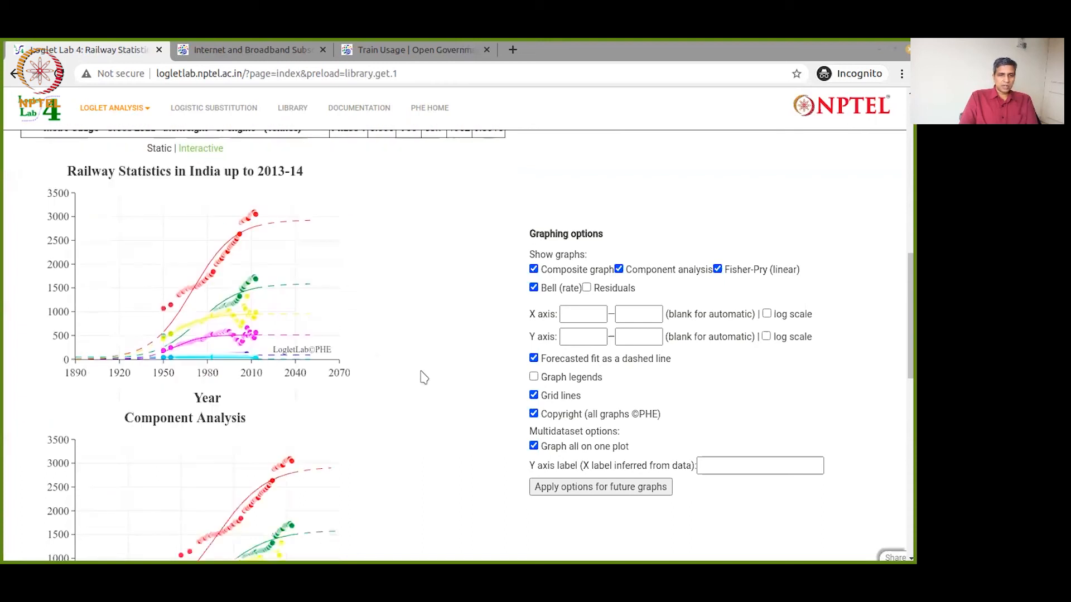
pyautogui.scroll(-1, 424, 378)
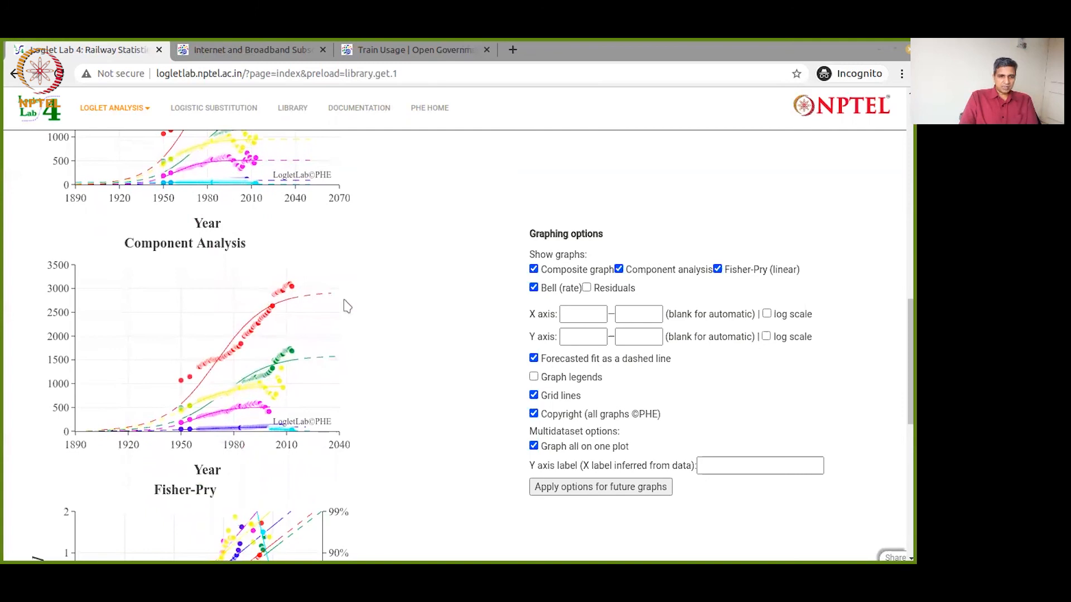
pyautogui.scroll(2, 346, 314)
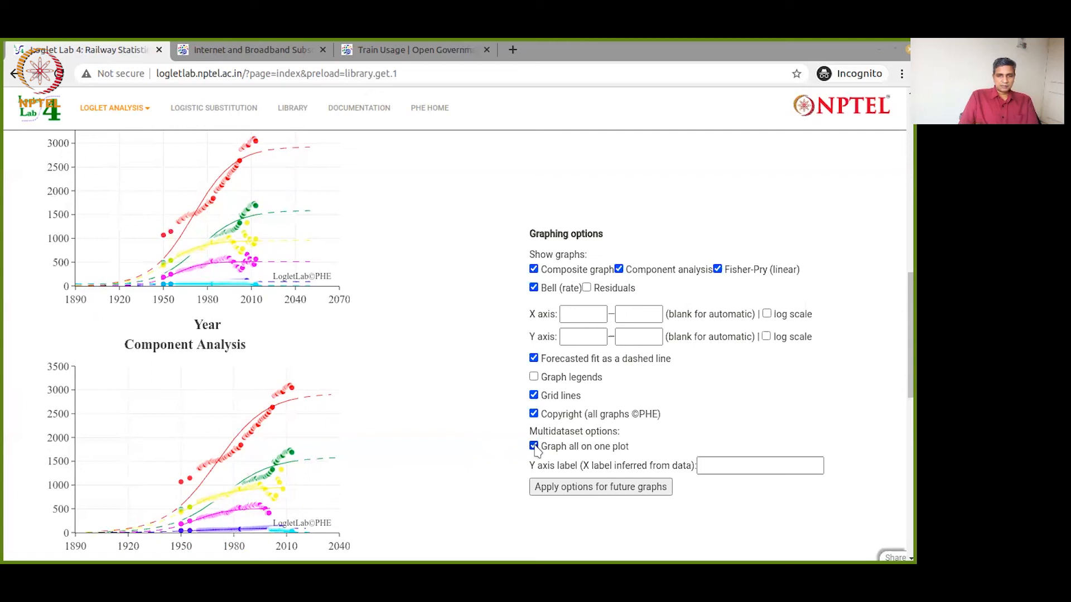
pyautogui.scroll(10, 485, 336)
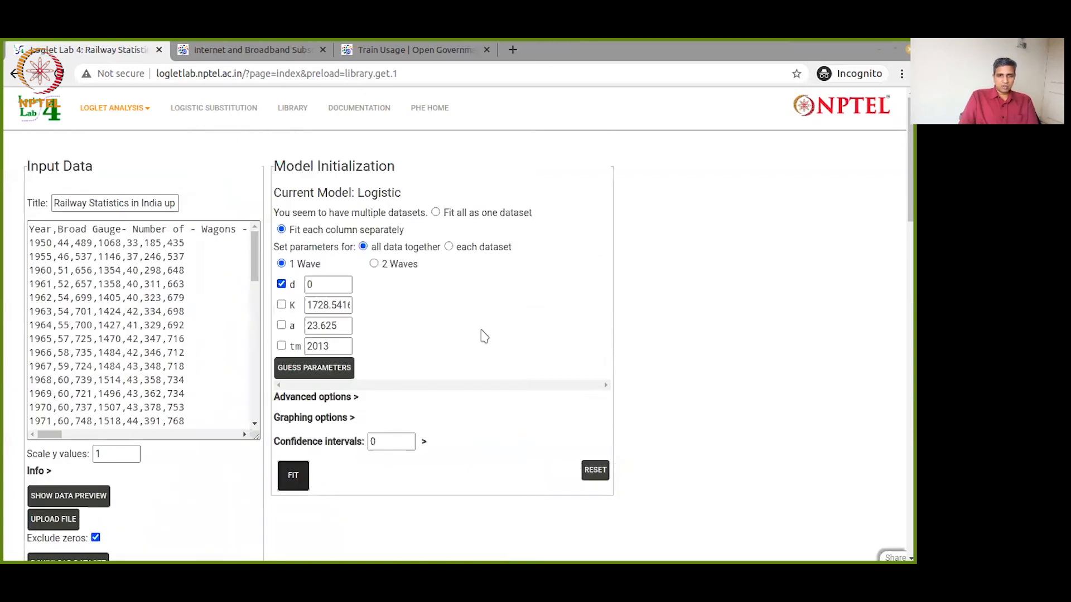
pyautogui.scroll(-12, 484, 336)
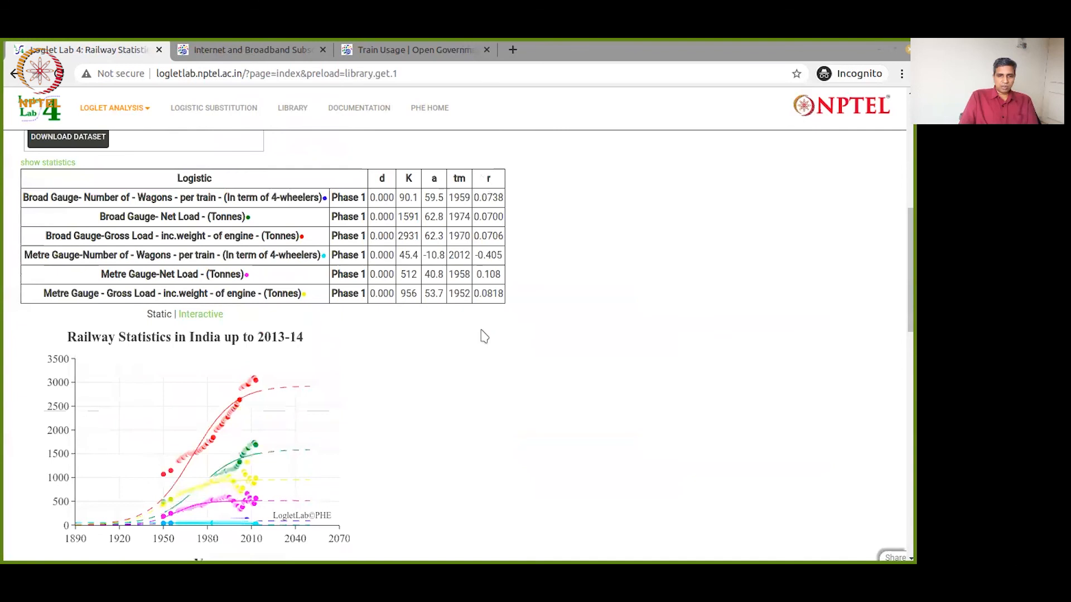
pyautogui.scroll(-3, 484, 336)
pyautogui.scroll(6, 484, 337)
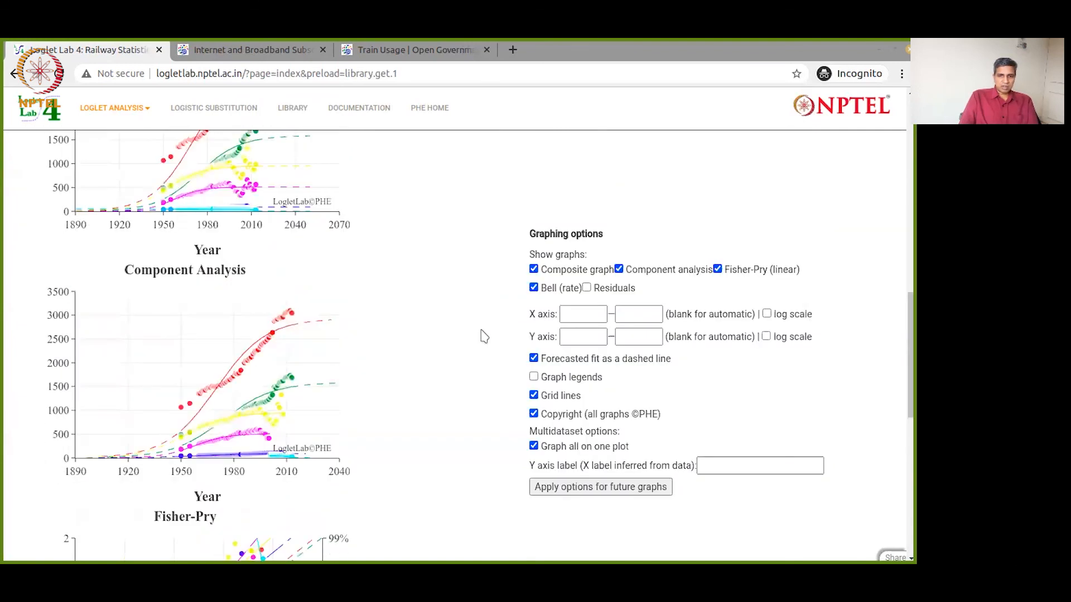
pyautogui.click(534, 449)
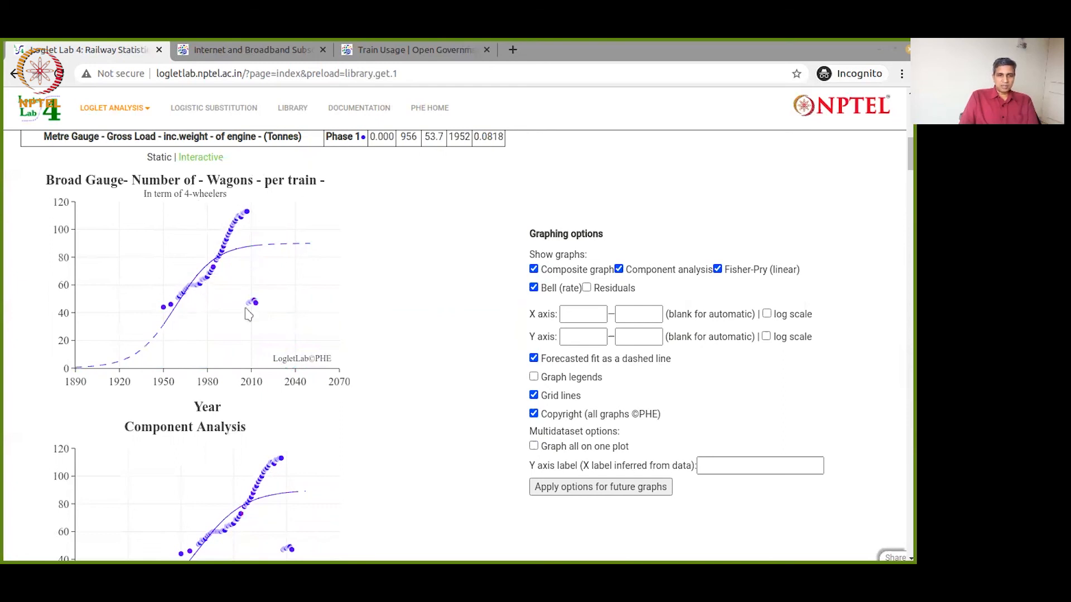
# Step: Examine the separate graphs for the Broad Gauge wagons, net load and gross load, and for the Metre Gauge number of wagons
pyautogui.scroll(-7, 359, 324)
pyautogui.scroll(-5, 359, 324)
pyautogui.scroll(2, 359, 324)
pyautogui.scroll(-3, 359, 324)
pyautogui.scroll(-3, 358, 324)
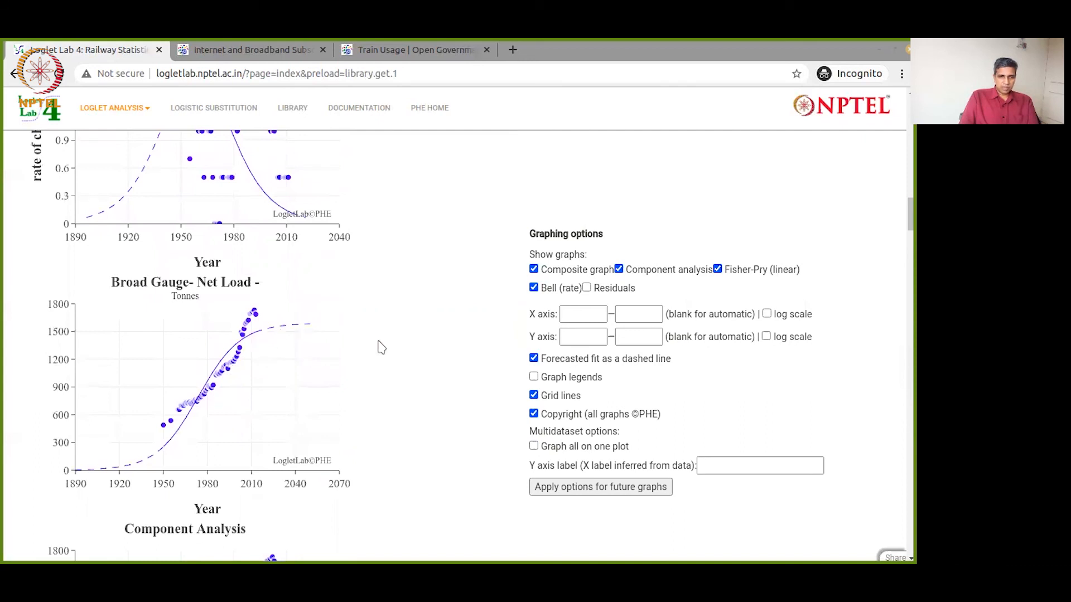
pyautogui.scroll(-6, 381, 346)
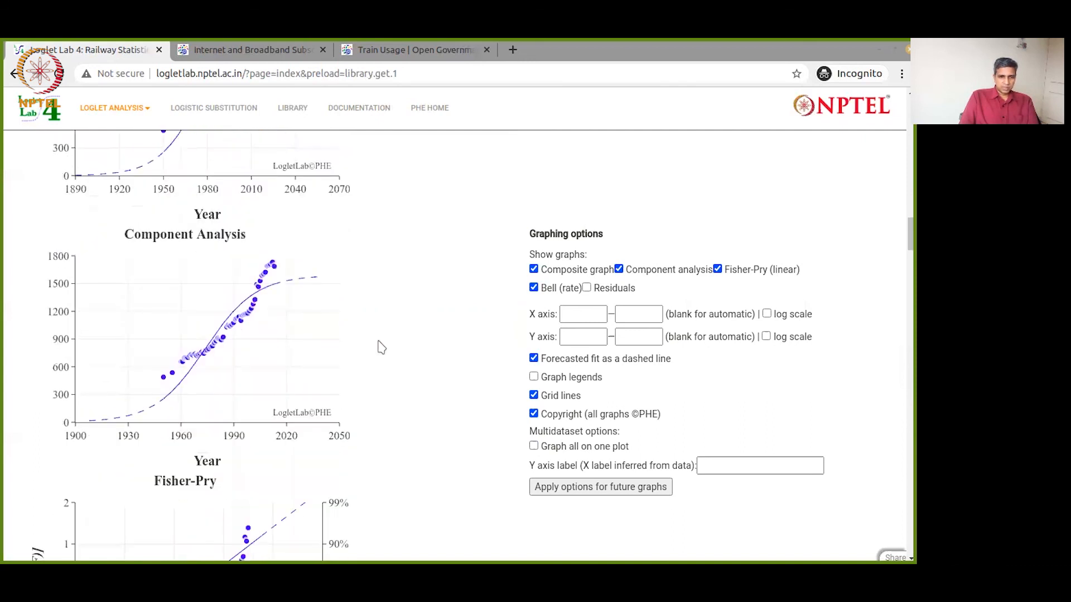
pyautogui.scroll(-10, 381, 347)
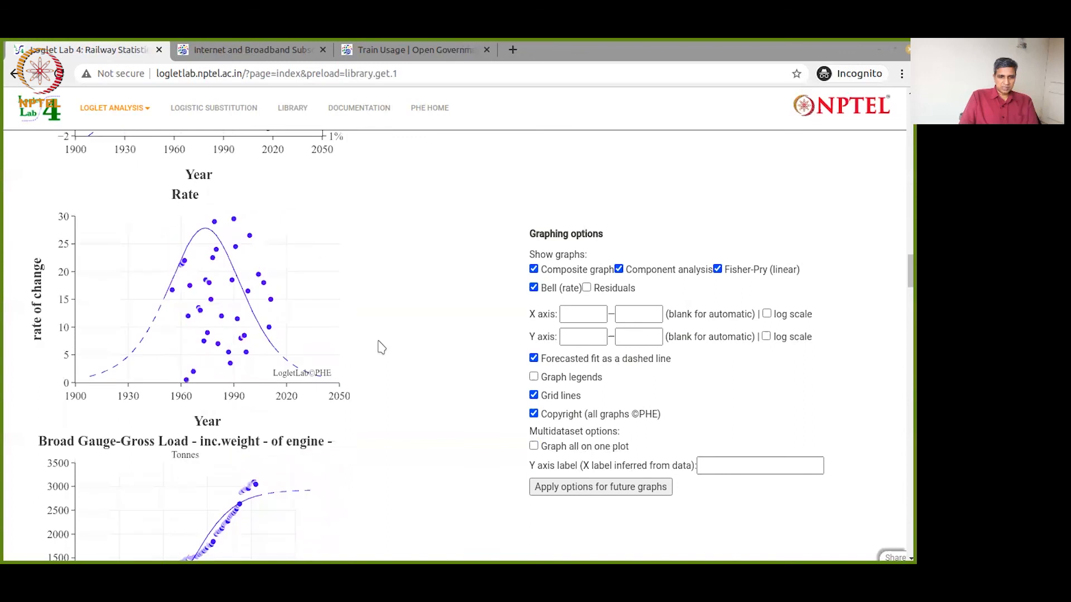
pyautogui.scroll(-10, 381, 347)
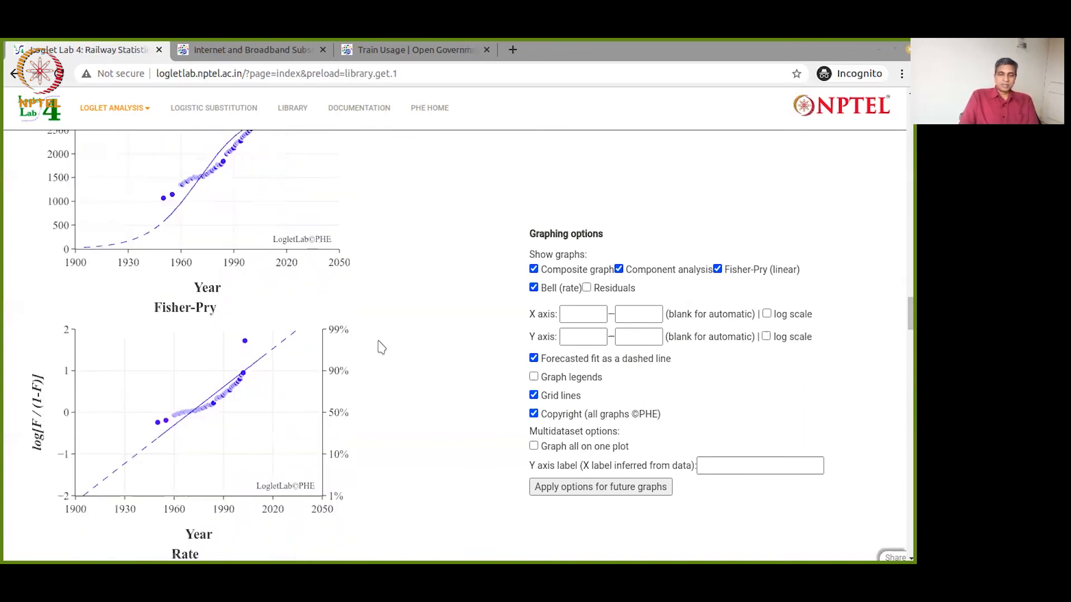
pyautogui.scroll(-10, 381, 347)
pyautogui.scroll(1, 381, 347)
pyautogui.scroll(5, 381, 347)
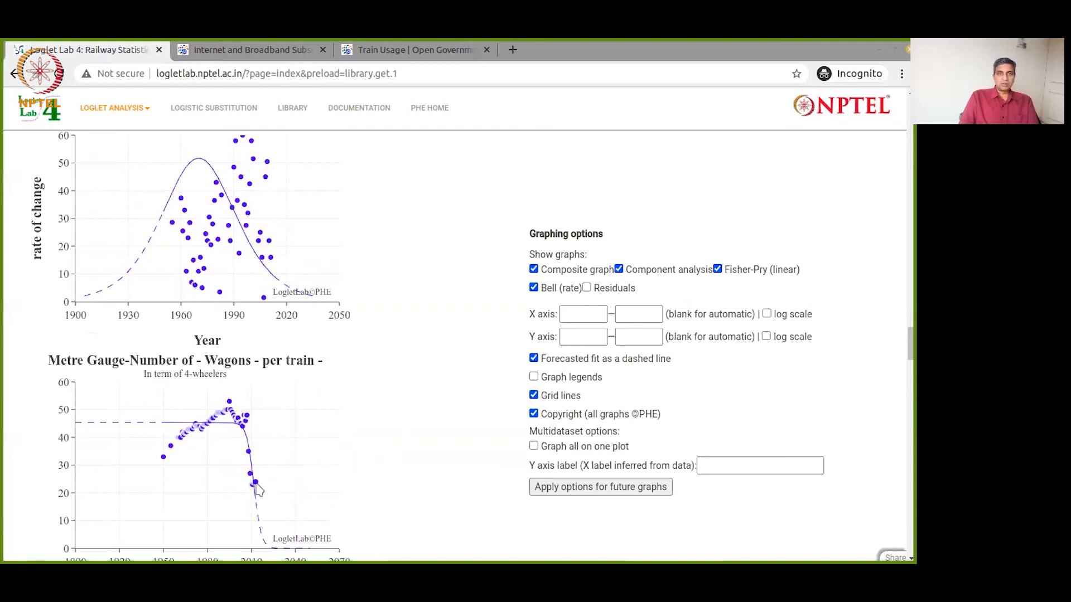
# Step: Examine the Metre Gauge component, Fisher-Pry and rate graphs for number of wagons, net load and gross load, and return to the model settings
pyautogui.scroll(-2, 397, 446)
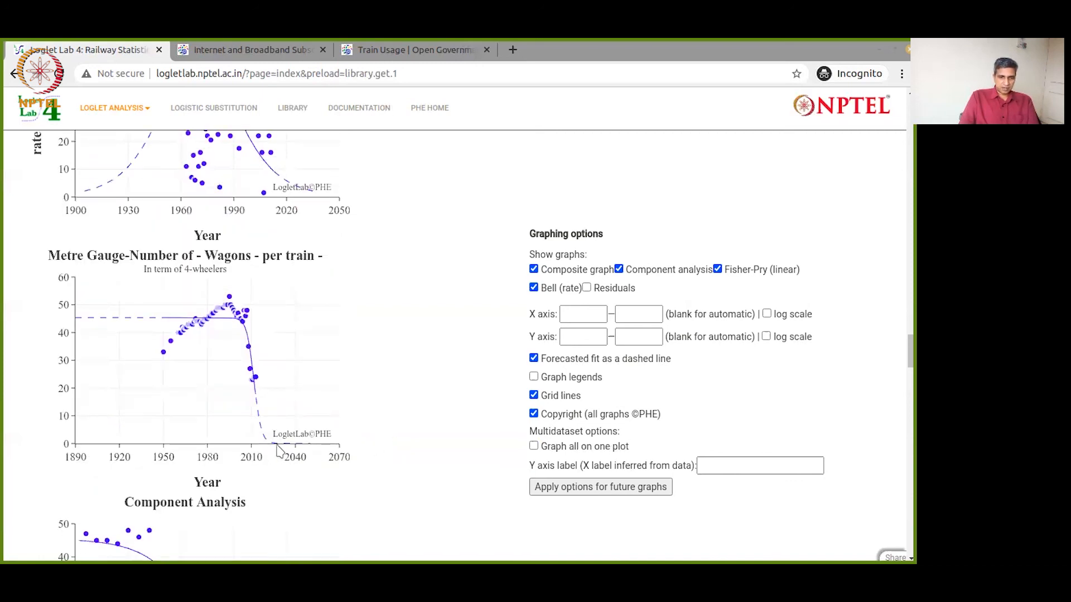
pyautogui.scroll(-3, 362, 439)
pyautogui.scroll(-9, 361, 439)
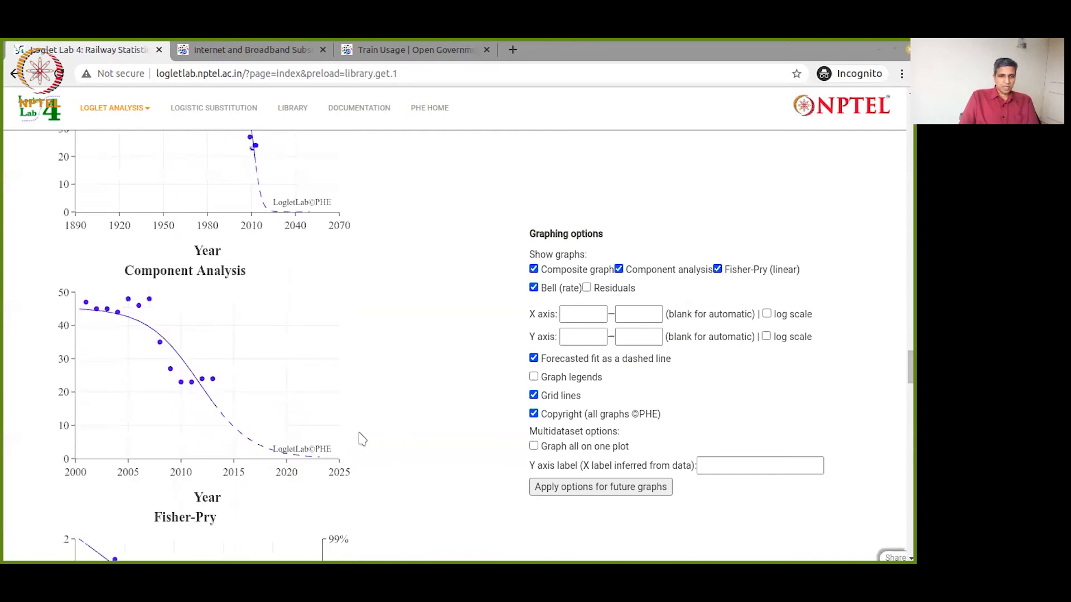
pyautogui.scroll(-10, 362, 439)
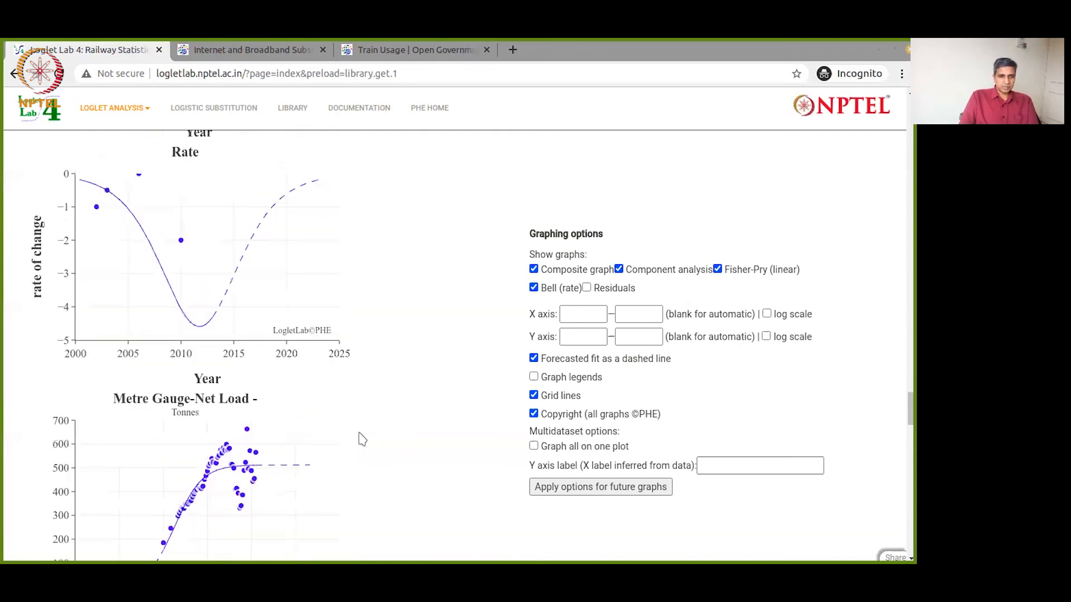
pyautogui.scroll(-10, 361, 439)
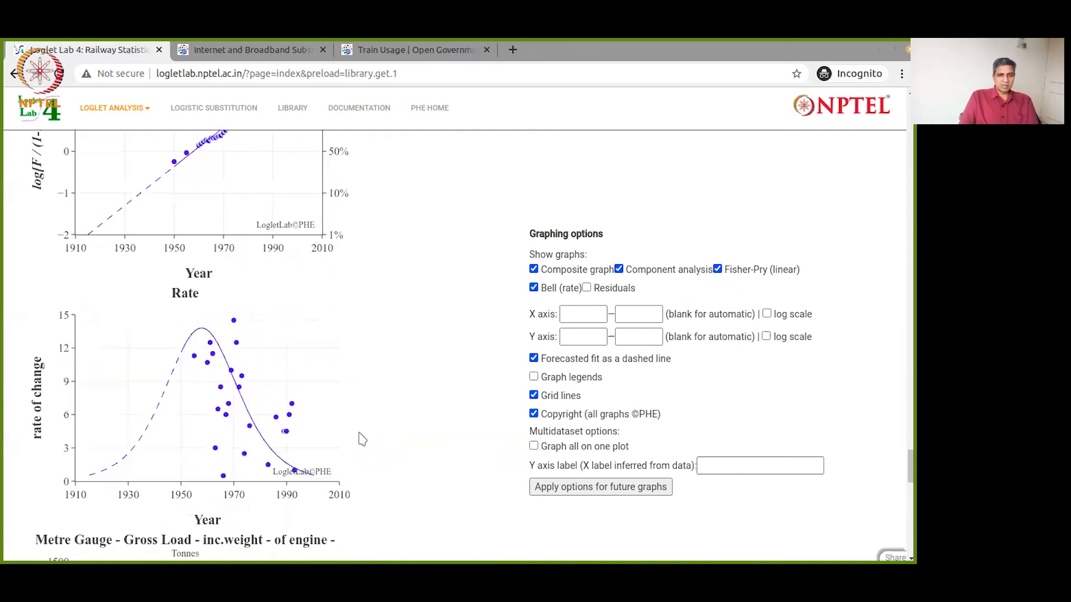
pyautogui.scroll(-9, 361, 439)
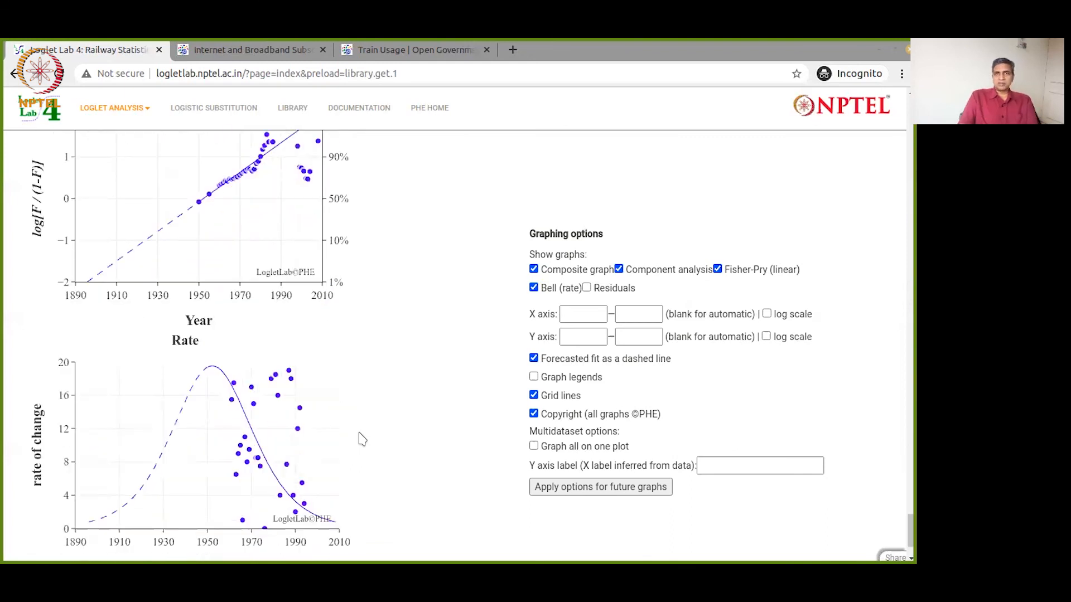
pyautogui.scroll(-2, 362, 439)
pyautogui.scroll(-12, 362, 439)
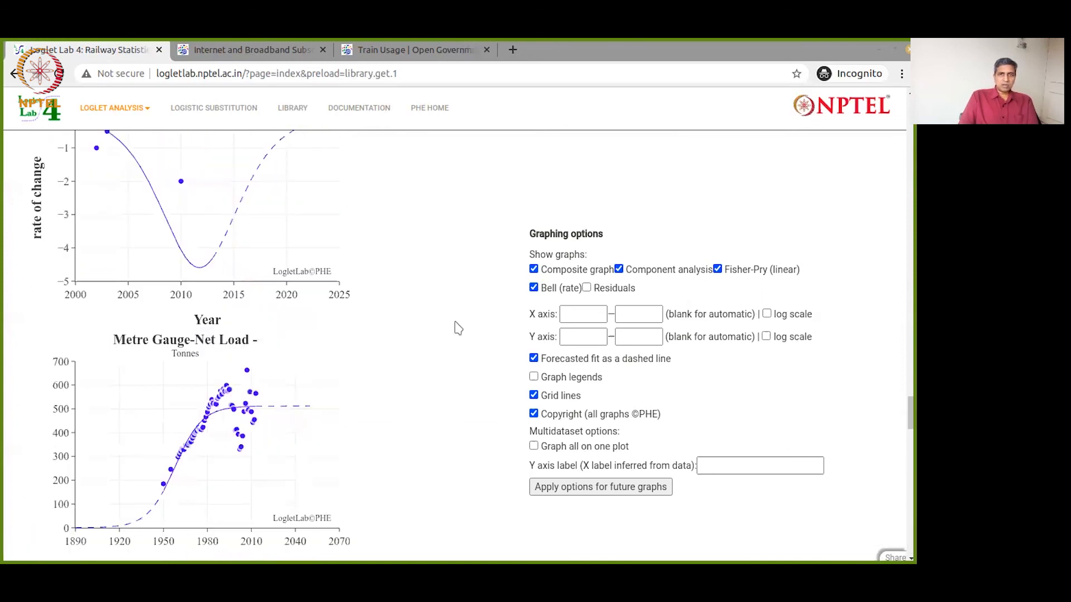
pyautogui.scroll(-15, 459, 328)
pyautogui.scroll(20, 458, 328)
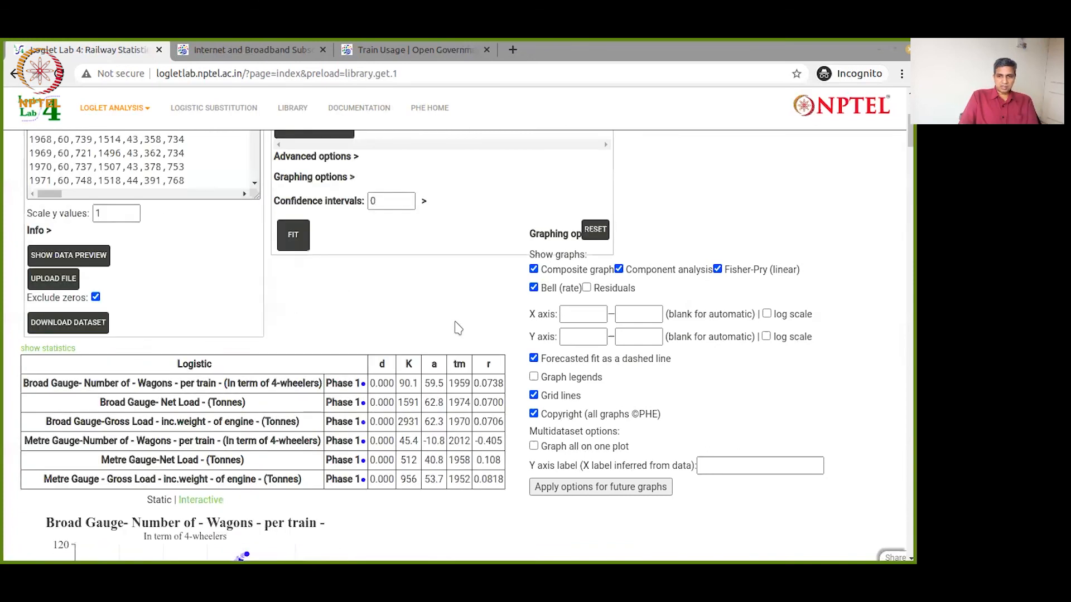
pyautogui.scroll(5, 458, 328)
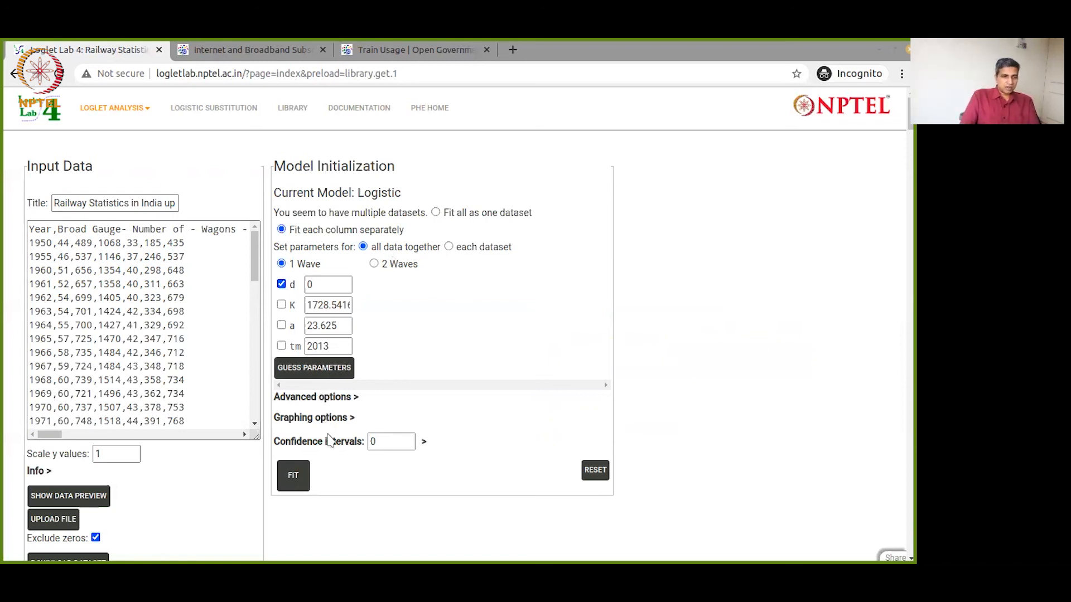
# Step: Bring up the image saving and copying options for the Broad Gauge number of wagons per train graph
pyautogui.scroll(-8, 361, 406)
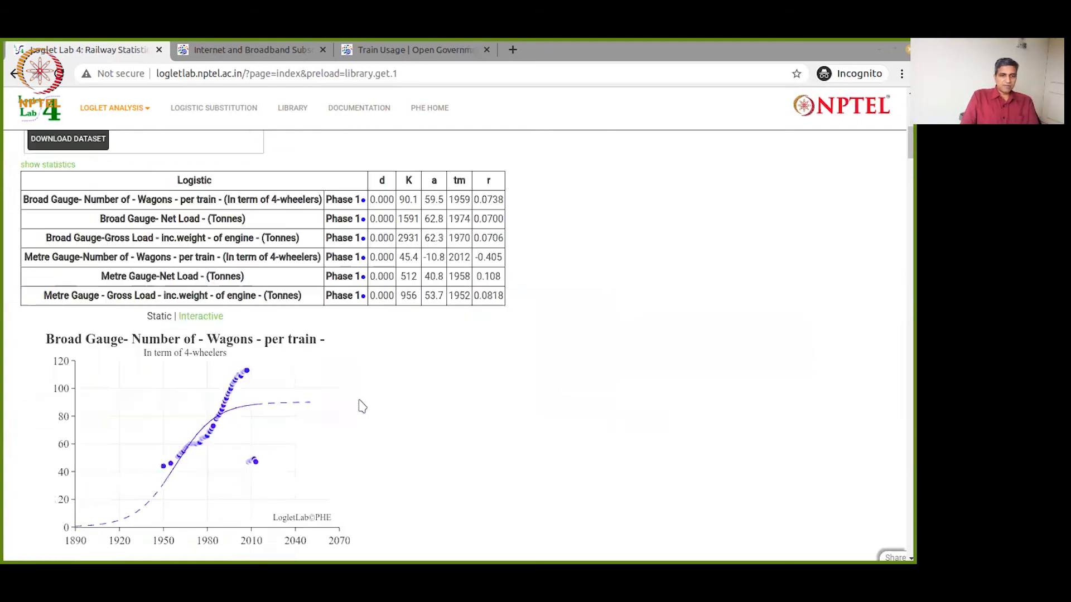
pyautogui.scroll(-1, 361, 406)
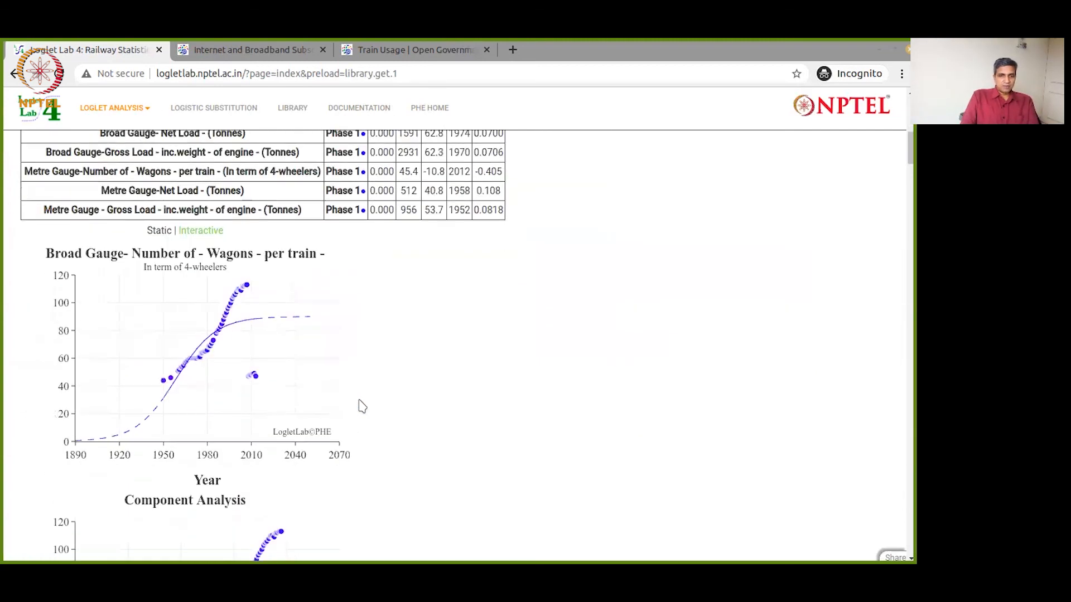
pyautogui.rightClick(255, 363)
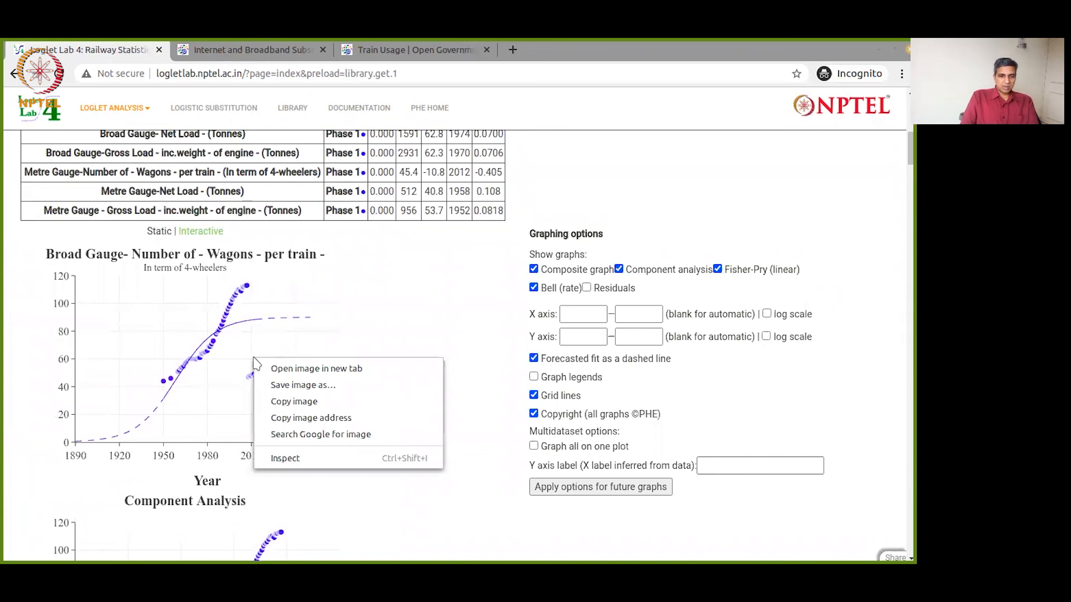